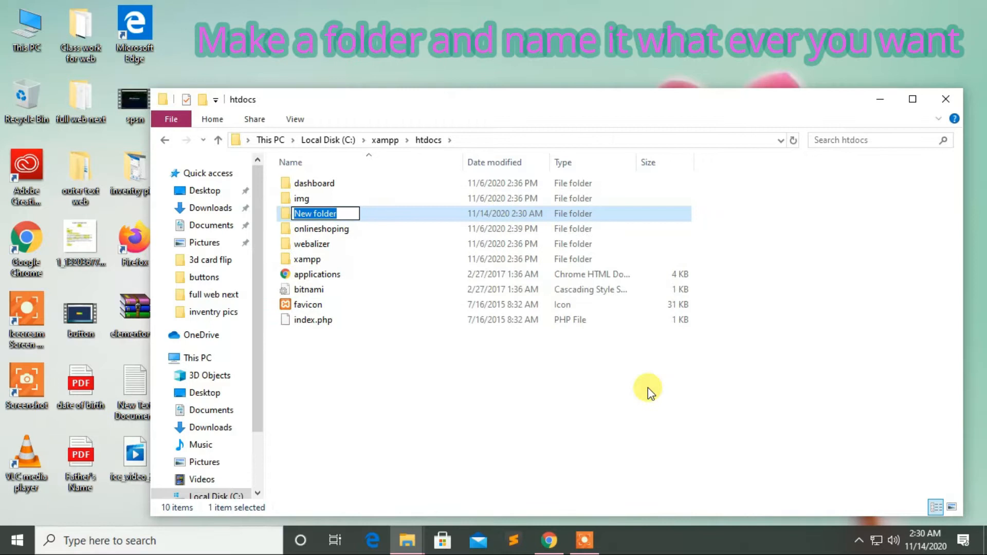
# Name the new folder in htdocs newweb
pyautogui.write('newweb')
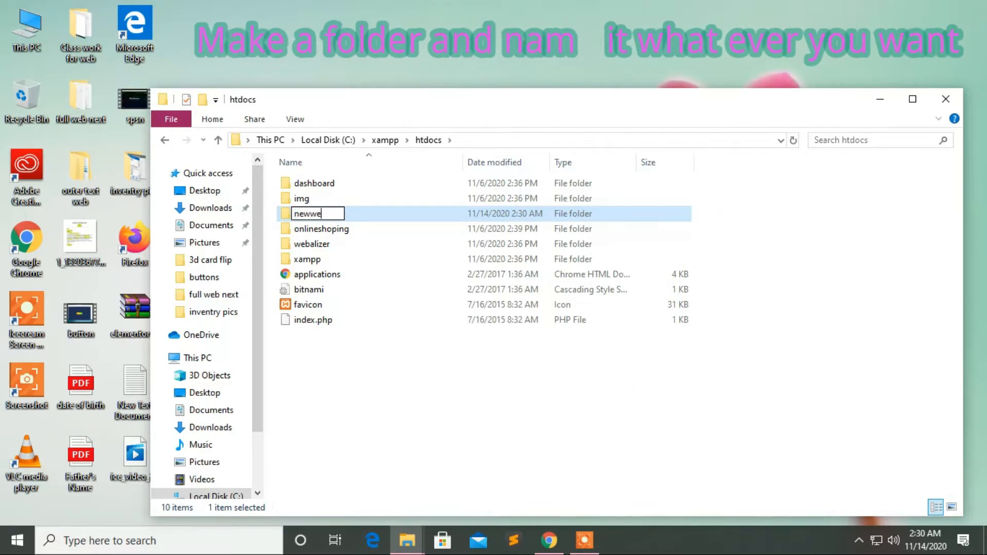
pyautogui.click(547, 389)
pyautogui.moveTo(690, 105); pyautogui.dragTo(727, 161)
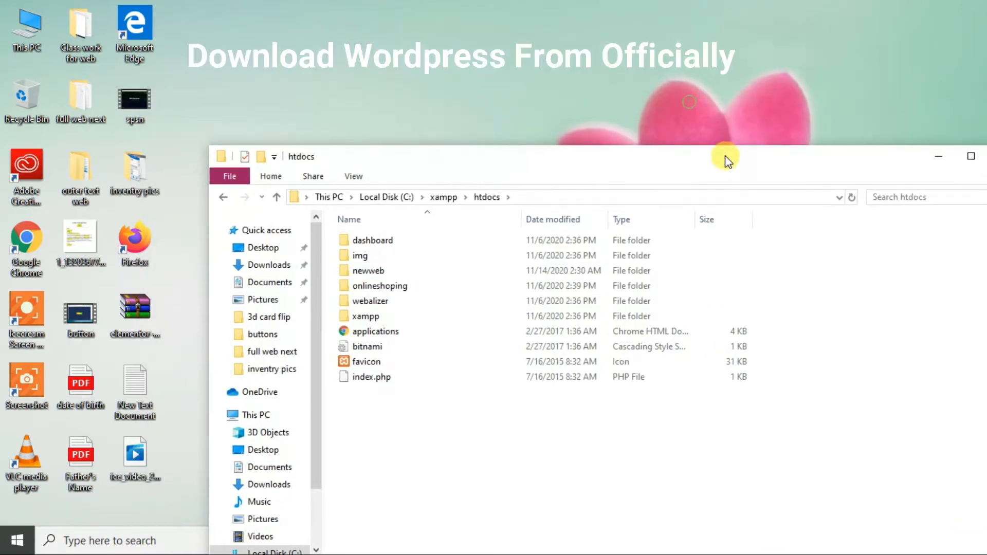
# Copy the wordpress-5.5.3 archive from Local Disk (E:) and close that drive's window
pyautogui.doubleClick(26, 25)
pyautogui.click(548, 254)
pyautogui.doubleClick(548, 254)
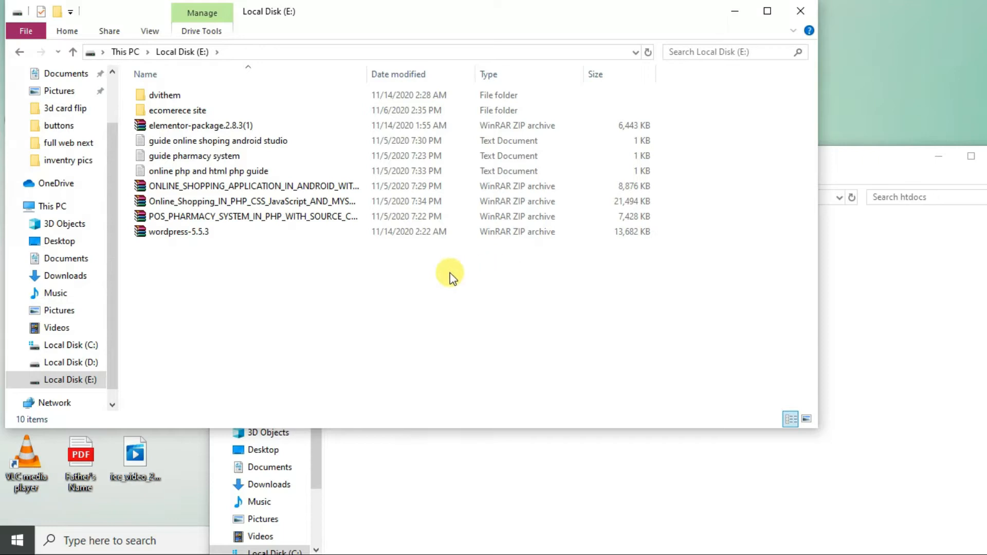
pyautogui.click(184, 234)
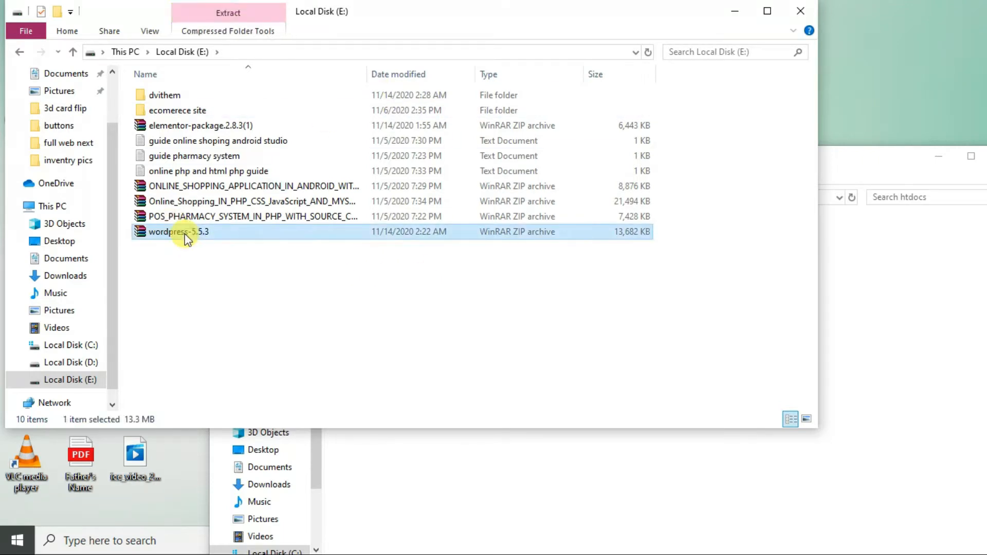
pyautogui.rightClick(184, 234)
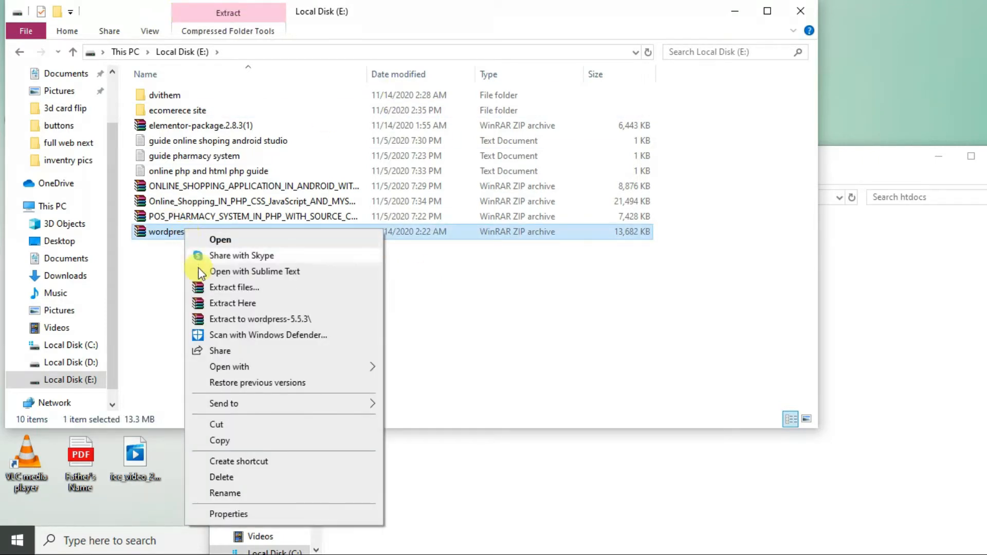
pyautogui.click(220, 440)
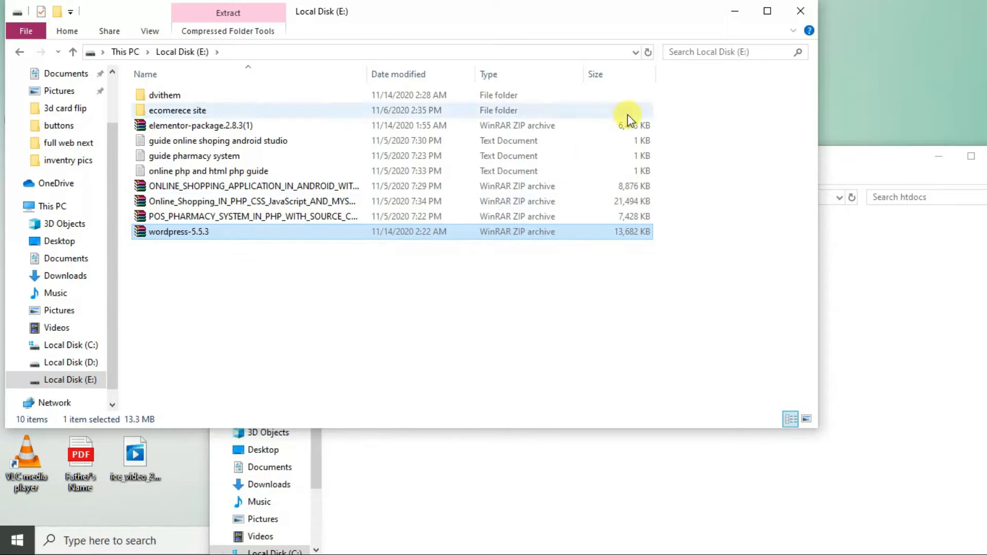
pyautogui.click(799, 12)
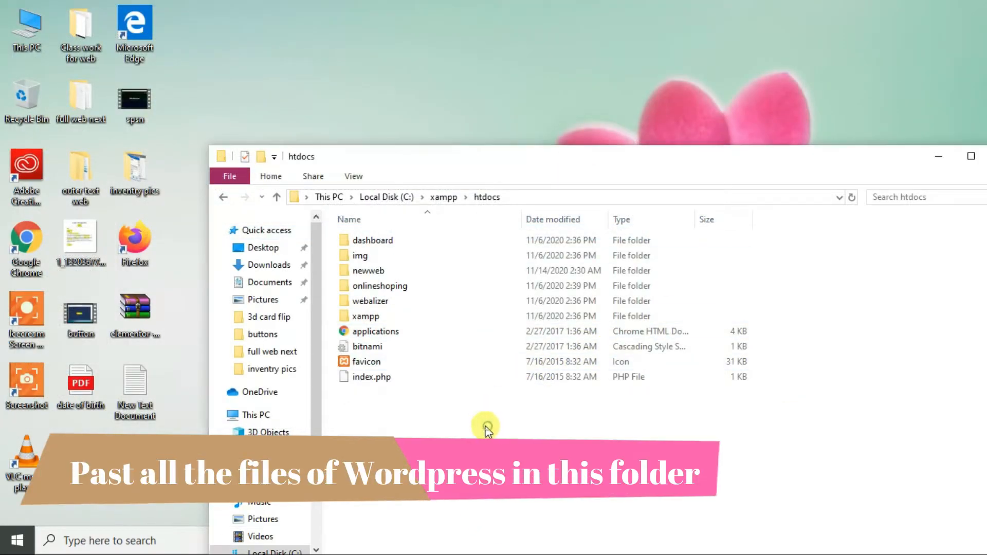
# Paste the copied WordPress archive into the newweb folder in htdocs
pyautogui.doubleClick(374, 272)
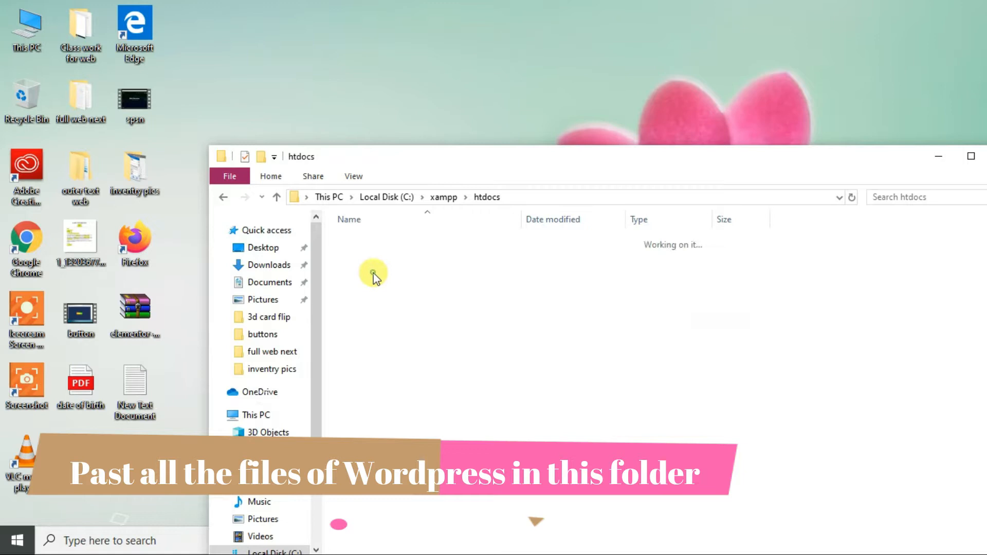
pyautogui.rightClick(441, 315)
pyautogui.click(459, 415)
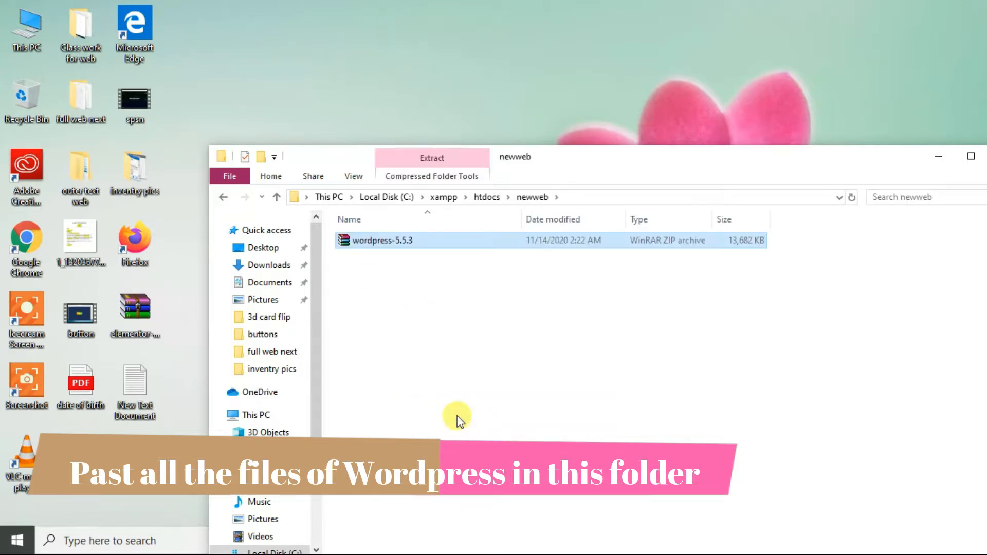
# Extract the wordpress-5.5.3 archive directly into newweb and permanently delete the archive
pyautogui.rightClick(383, 243)
pyautogui.press('Escape')
pyautogui.rightClick(373, 244)
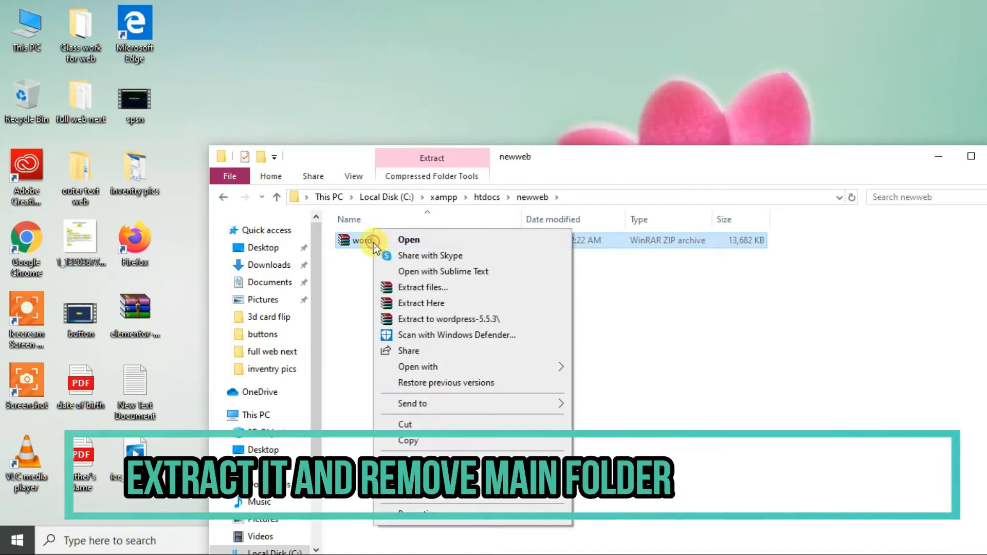
pyautogui.click(459, 303)
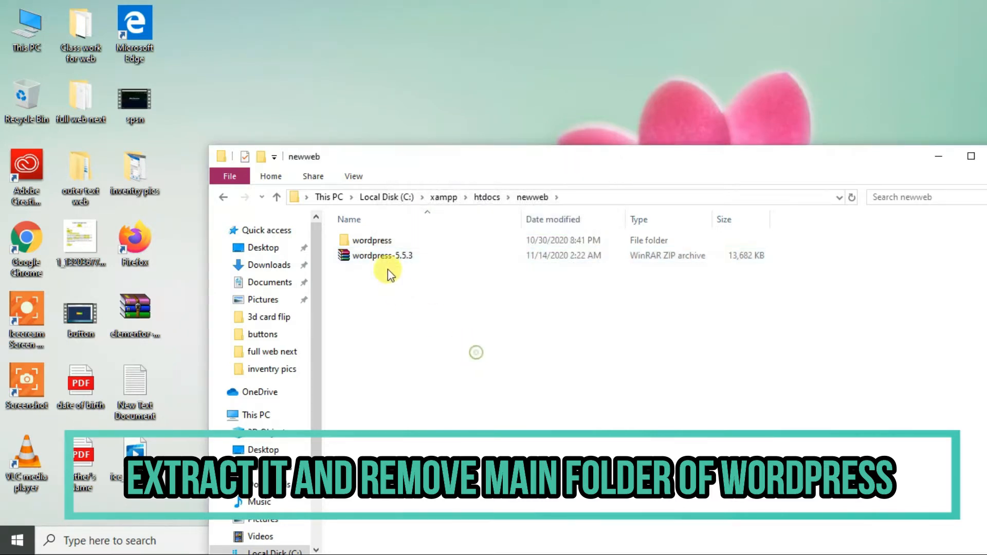
pyautogui.hotkey('shift', 'Delete')
pyautogui.press('Return')
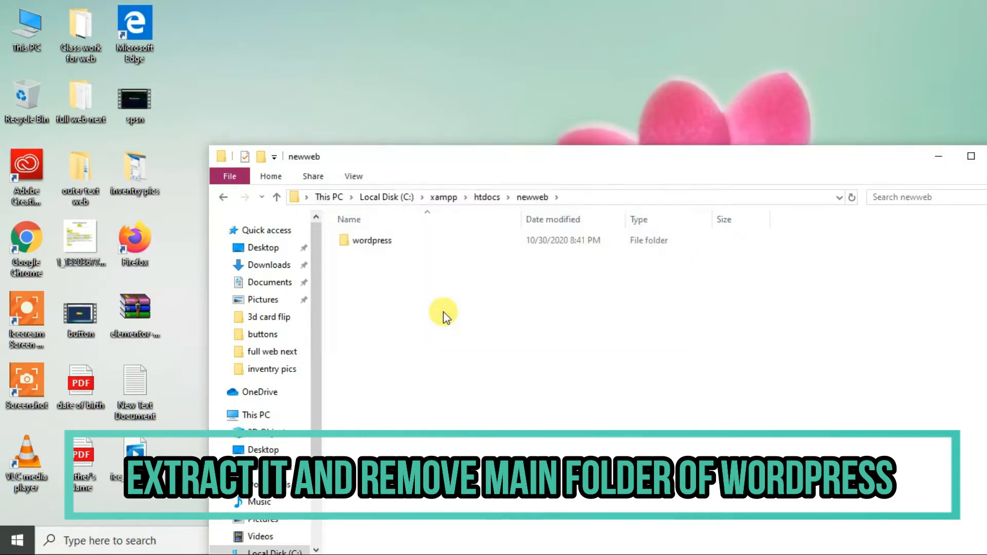
# Move all files and folders from the wordpress folder up into its parent folder newweb
pyautogui.doubleClick(379, 241)
pyautogui.hotkey('ctrl', 'a')
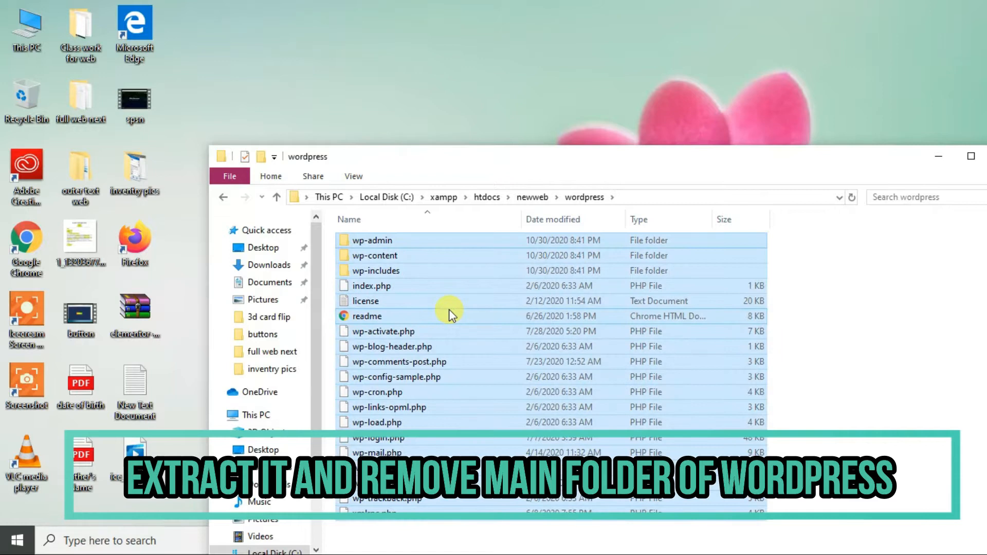
pyautogui.rightClick(412, 271)
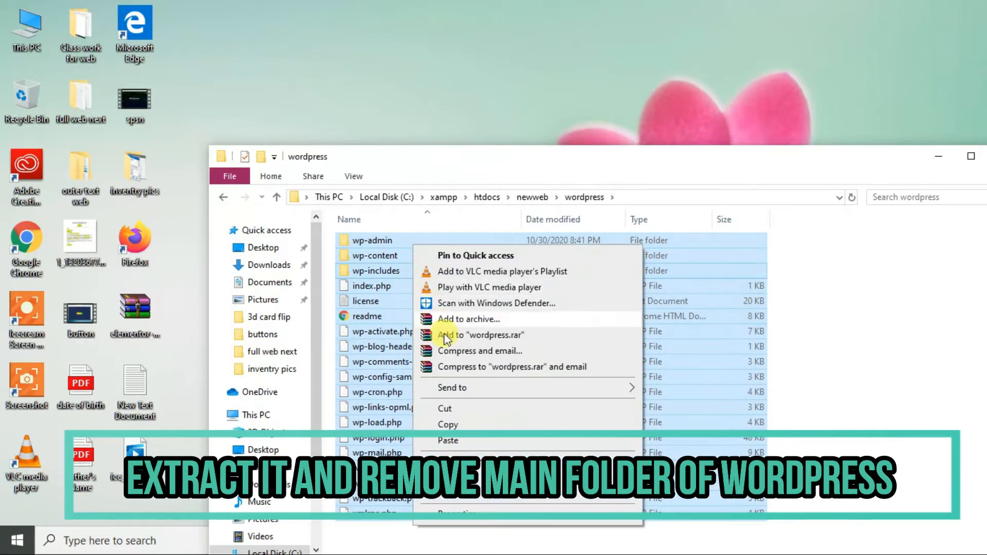
pyautogui.click(445, 410)
pyautogui.click(224, 198)
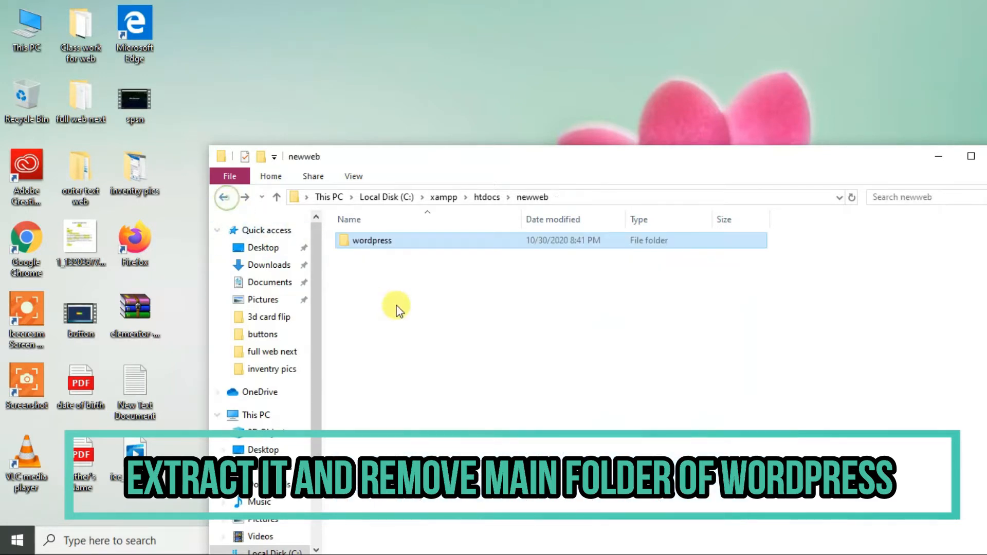
pyautogui.rightClick(422, 311)
pyautogui.click(452, 411)
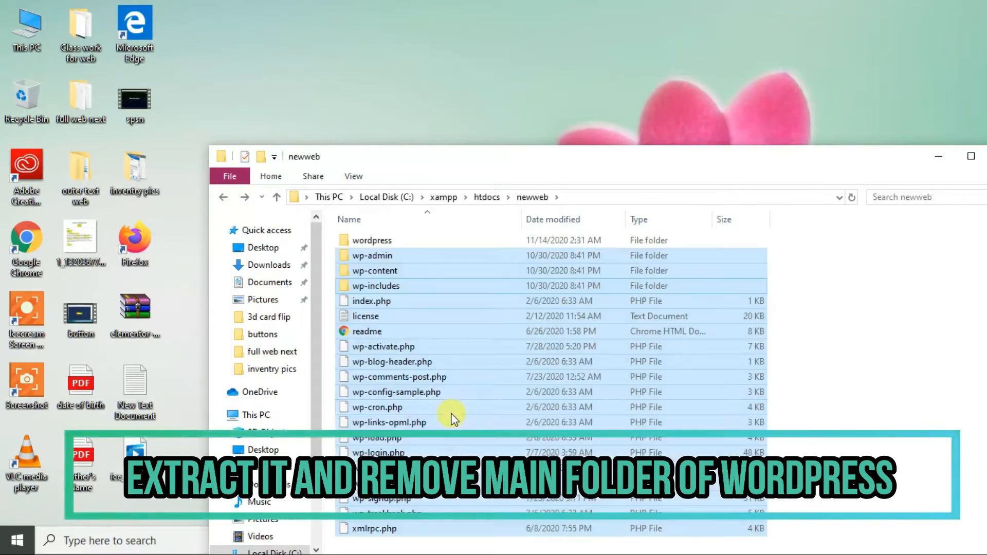
# Delete the emptied wordpress folder from newweb, close the folder window and refresh the desktop
pyautogui.click(379, 242)
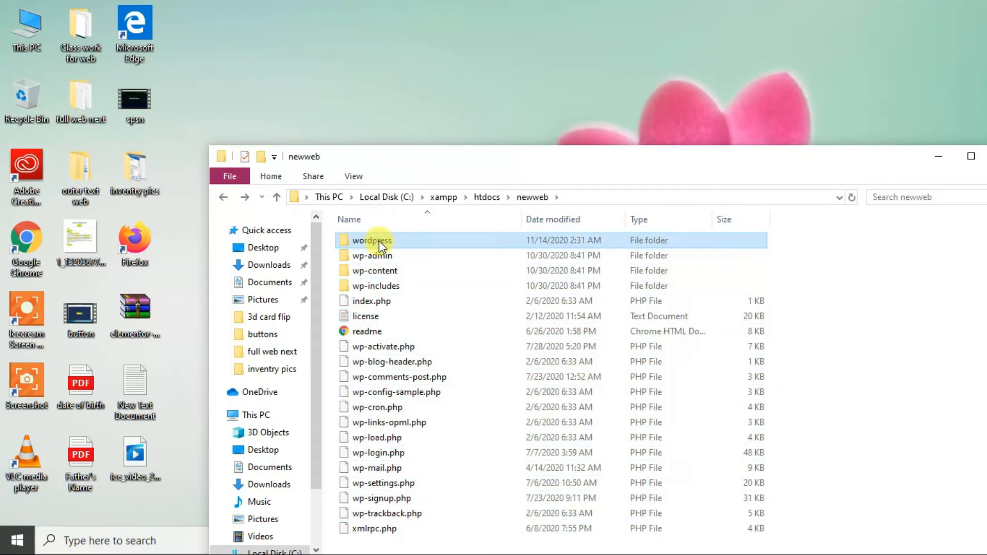
pyautogui.press('Delete')
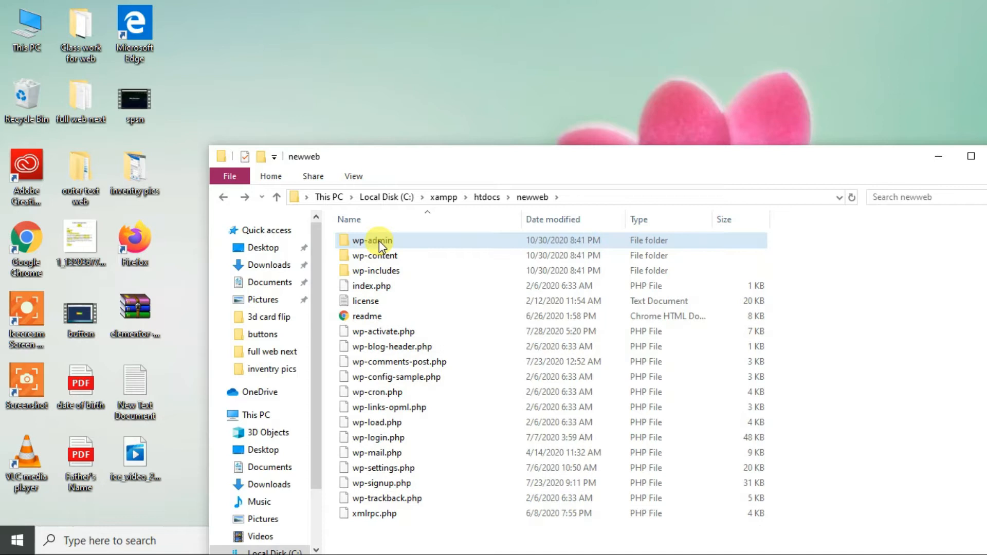
pyautogui.moveTo(526, 158); pyautogui.dragTo(484, 113)
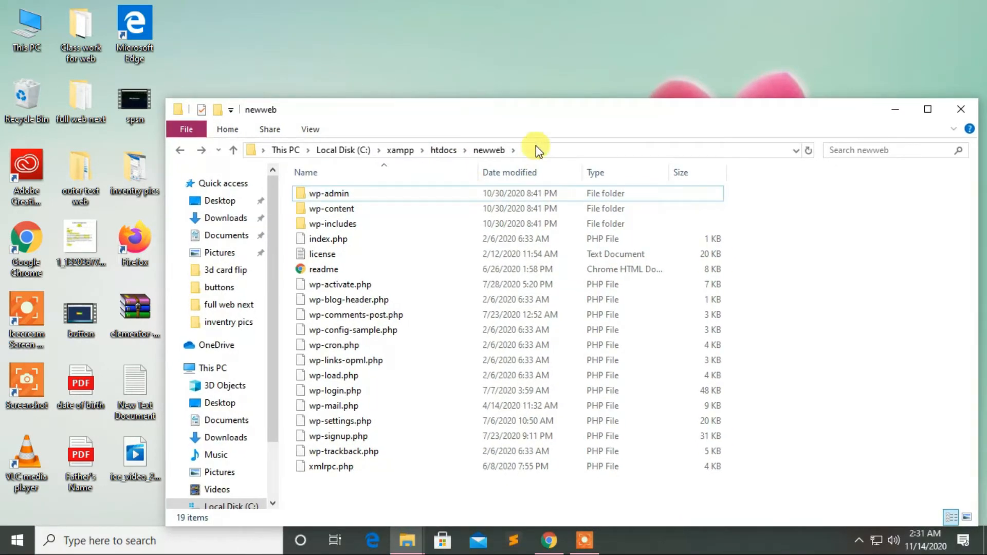
pyautogui.moveTo(791, 118); pyautogui.dragTo(739, 87)
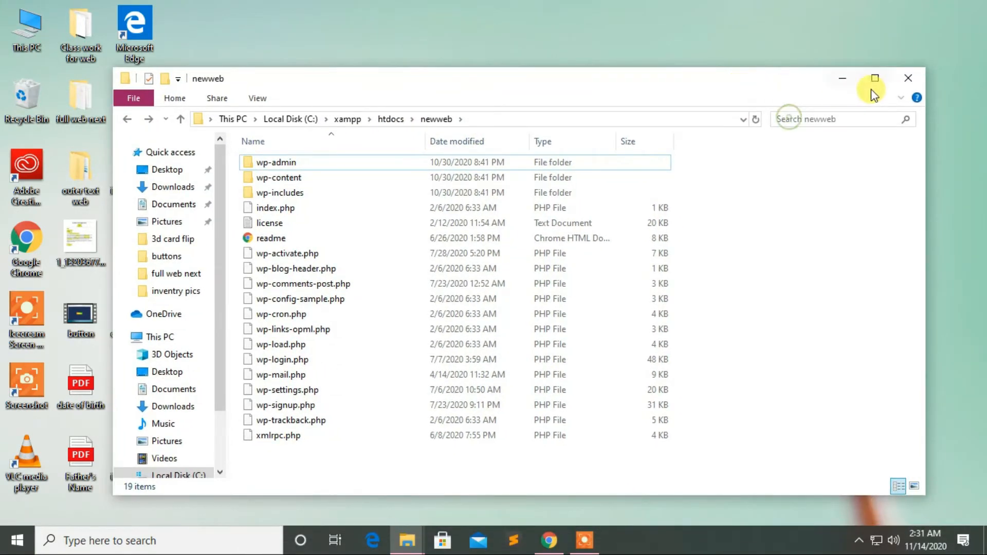
pyautogui.click(900, 78)
pyautogui.rightClick(609, 173)
pyautogui.click(639, 214)
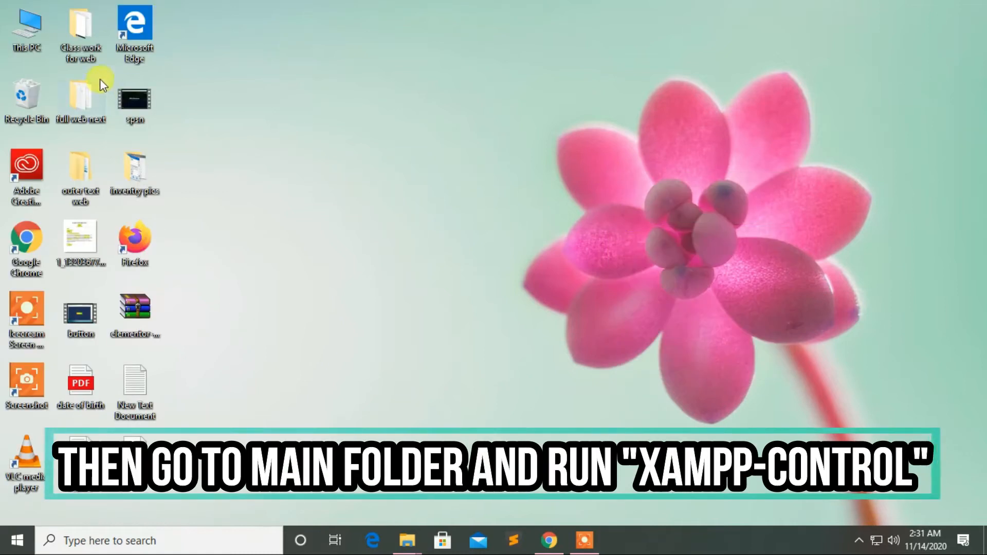
# Launch the xampp-control application from the xampp folder on Local Disk (C:)
pyautogui.doubleClick(34, 35)
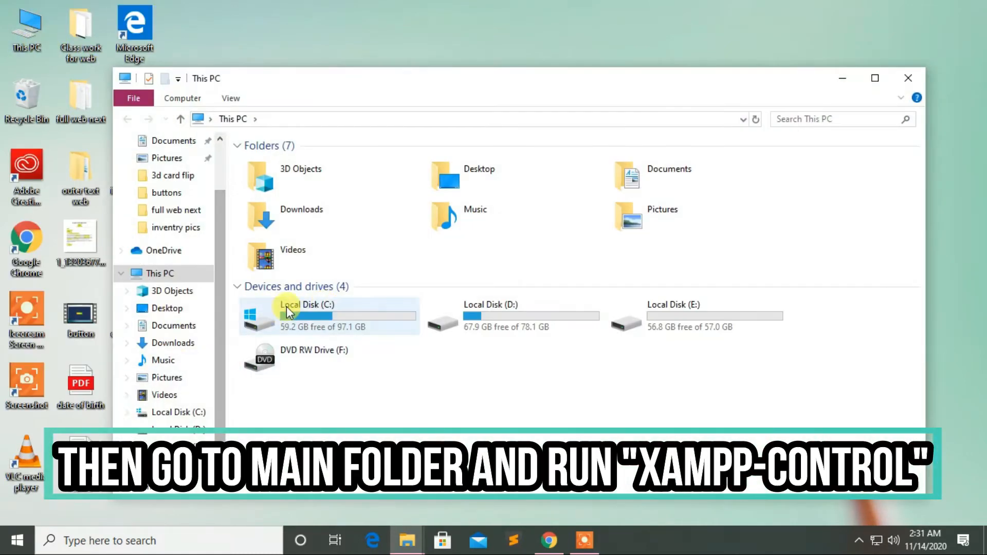
pyautogui.doubleClick(286, 307)
pyautogui.doubleClick(265, 271)
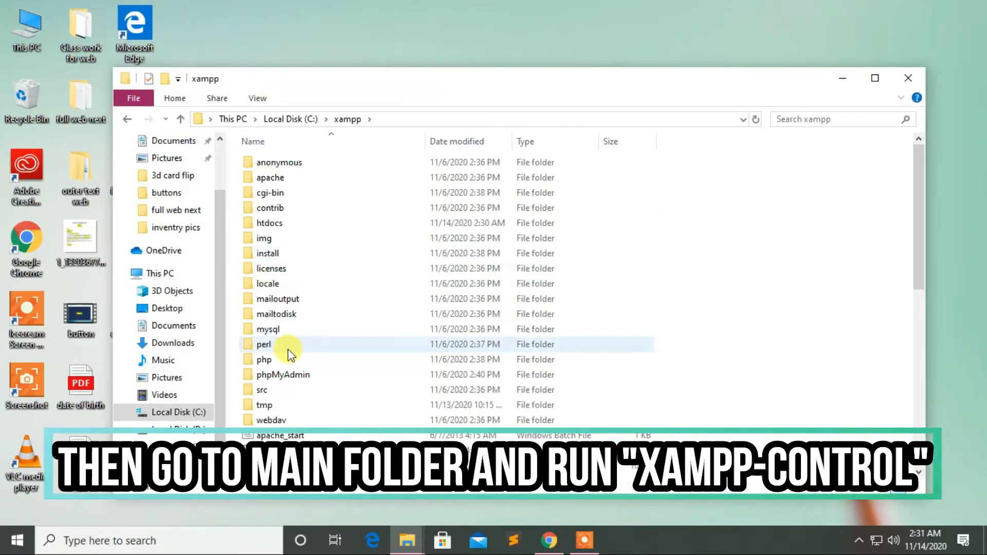
pyautogui.scroll(-8, 291, 353)
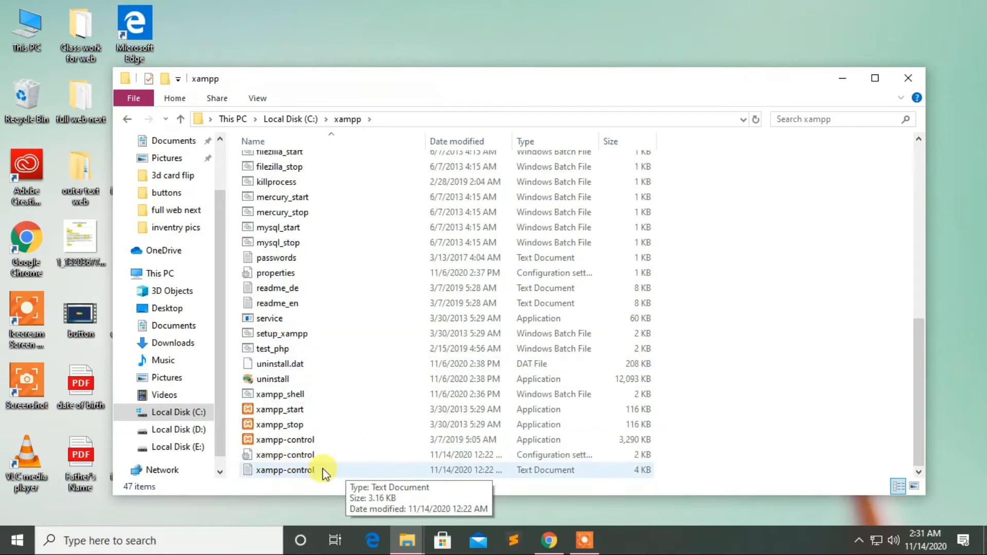
pyautogui.click(286, 440)
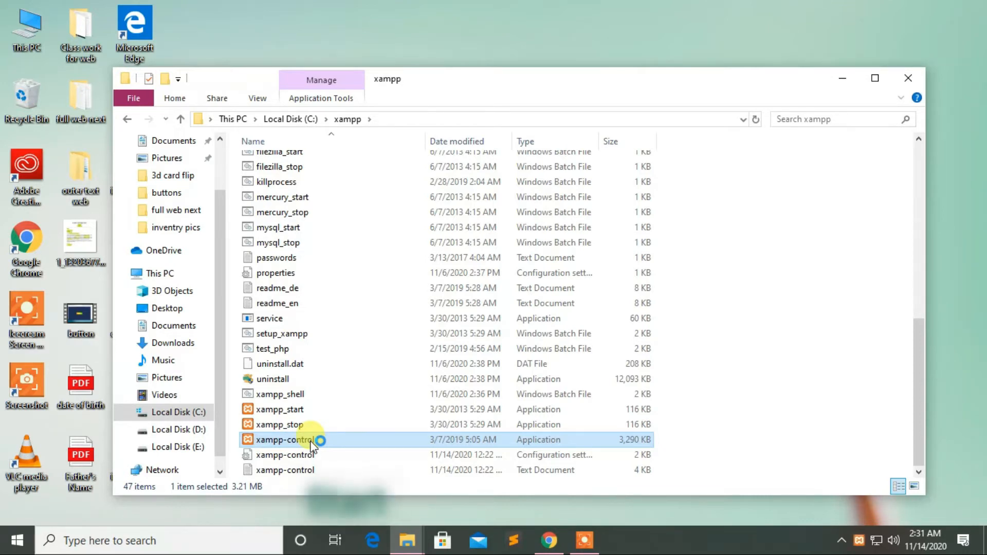
# Start the Apache and MySQL modules, minimize the control panel and close the xampp folder window
pyautogui.click(492, 196)
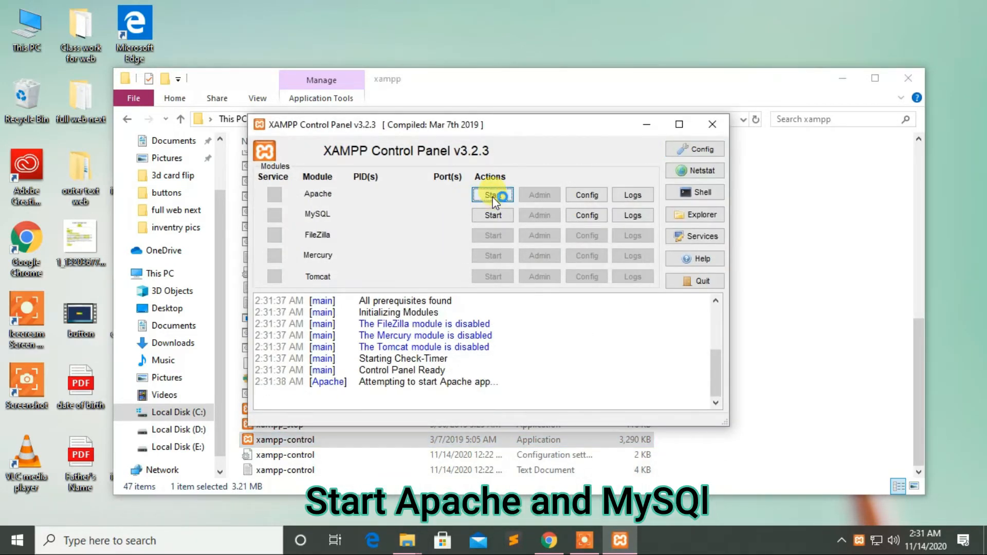
pyautogui.click(487, 215)
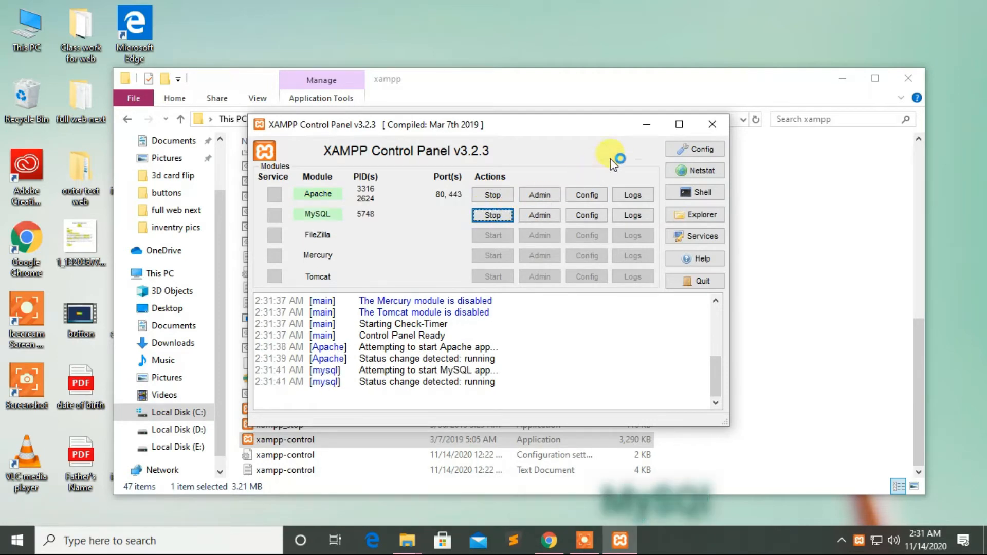
pyautogui.click(646, 125)
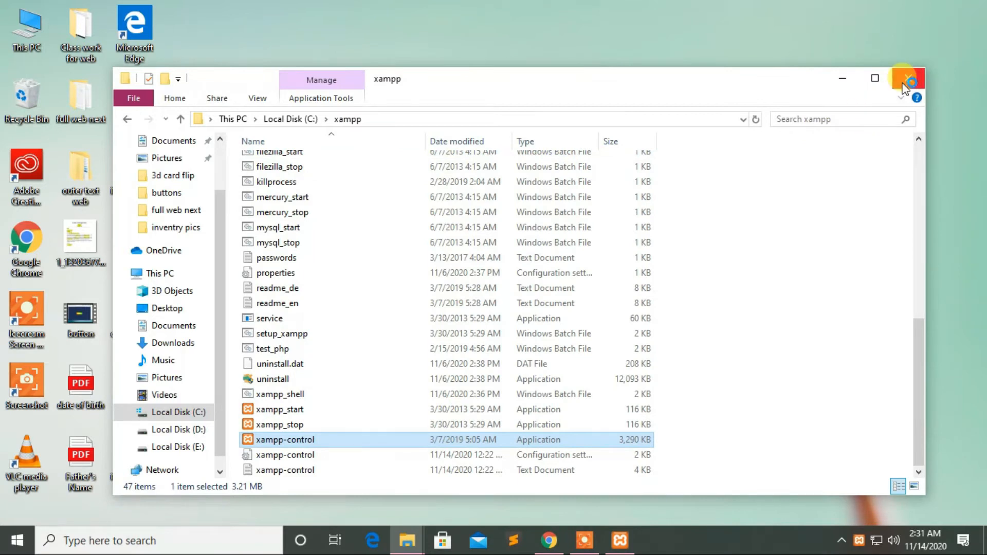
pyautogui.click(906, 82)
pyautogui.rightClick(536, 202)
pyautogui.click(569, 243)
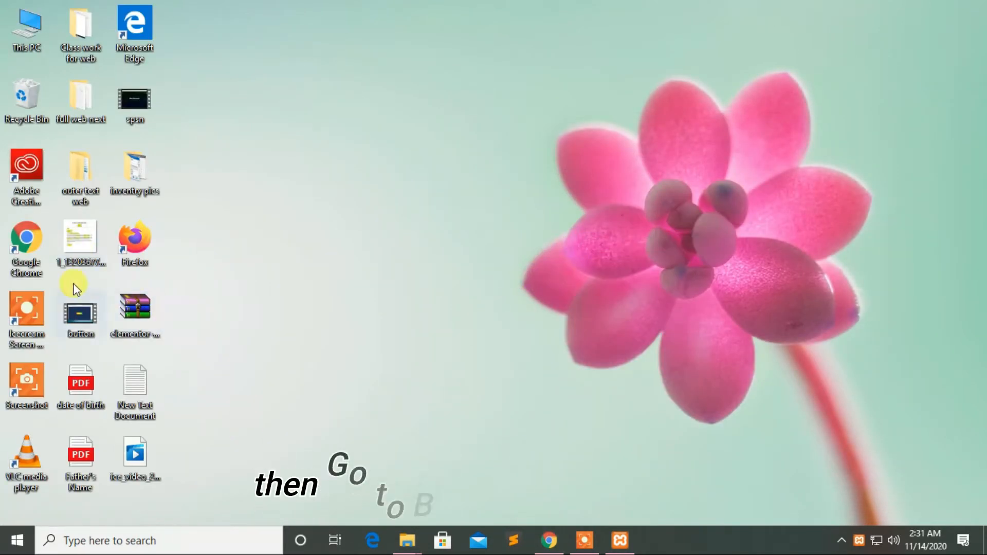
# Switch to Google Chrome, load the localhost page and maximize the browser window
pyautogui.doubleClick(35, 245)
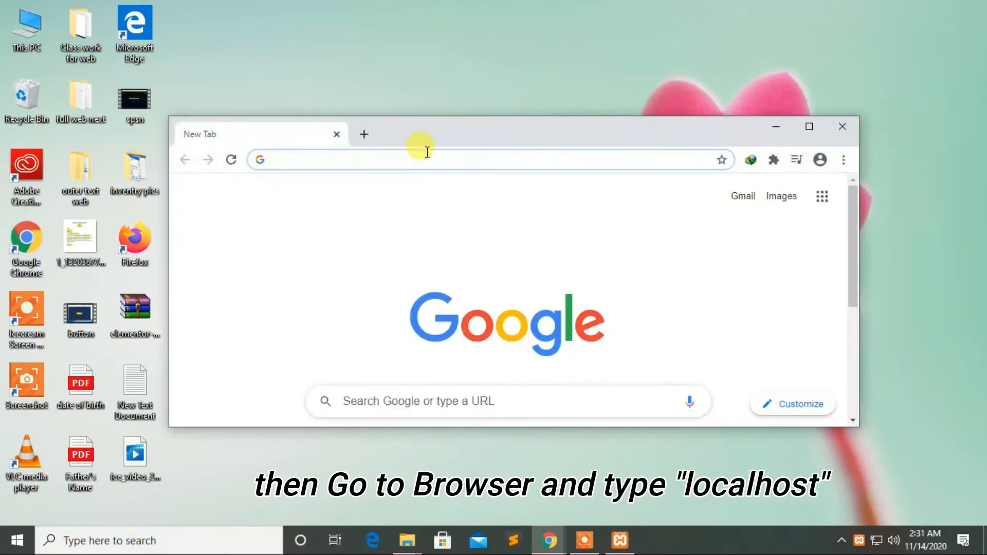
pyautogui.click(393, 159)
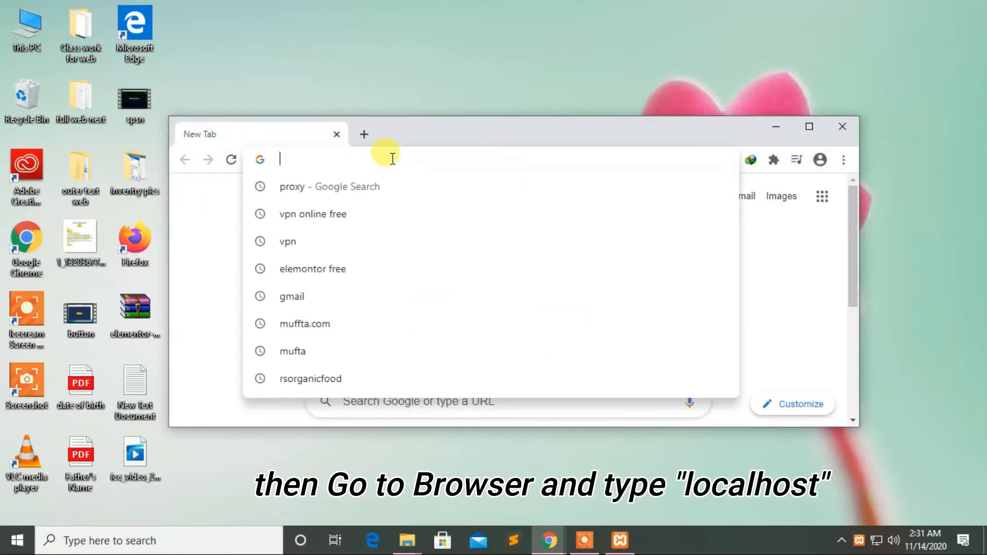
pyautogui.write('lo')
pyautogui.press('Return')
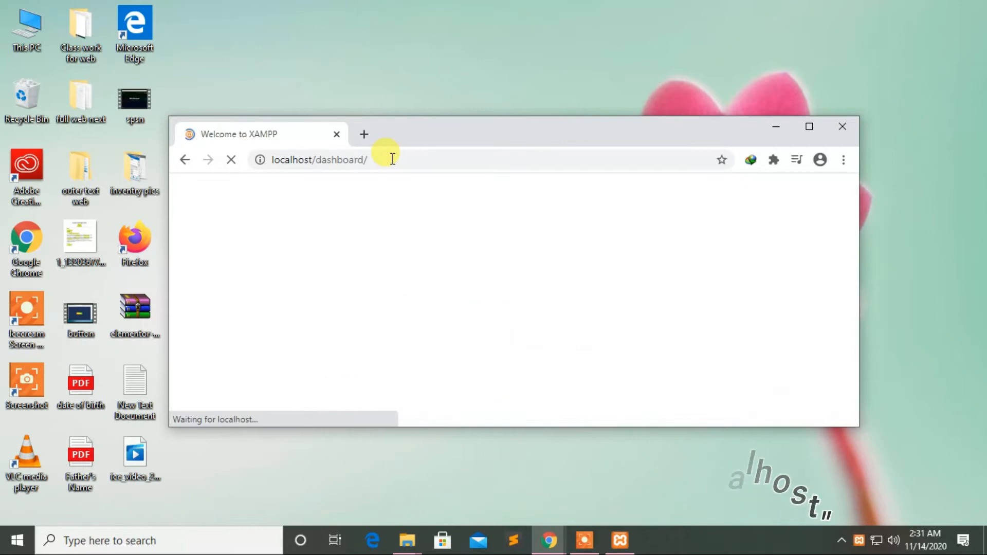
pyautogui.doubleClick(503, 129)
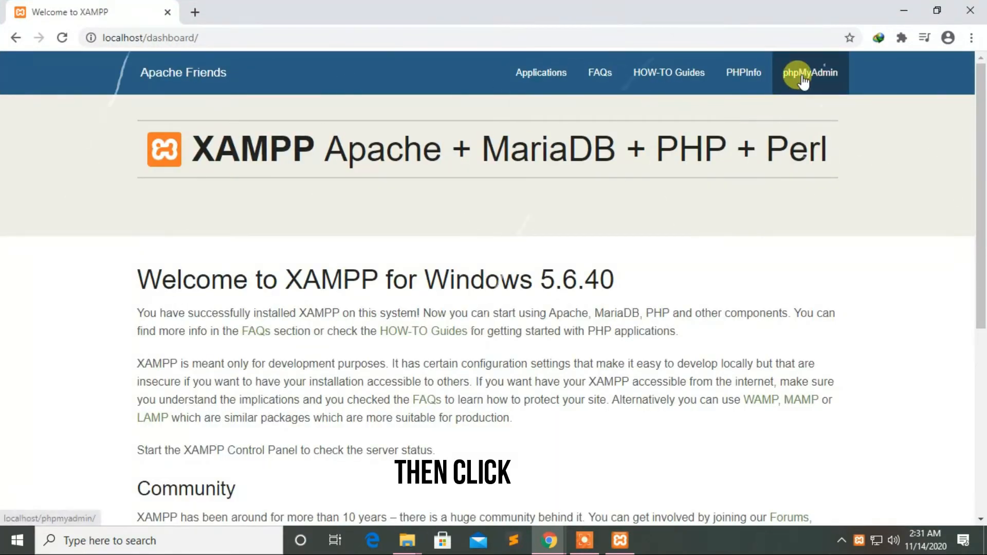
# Copy the name of the newweb folder in xampp\htdocs on Local Disk (C:) and close the folder window
pyautogui.moveTo(403, 537)
pyautogui.click(436, 476)
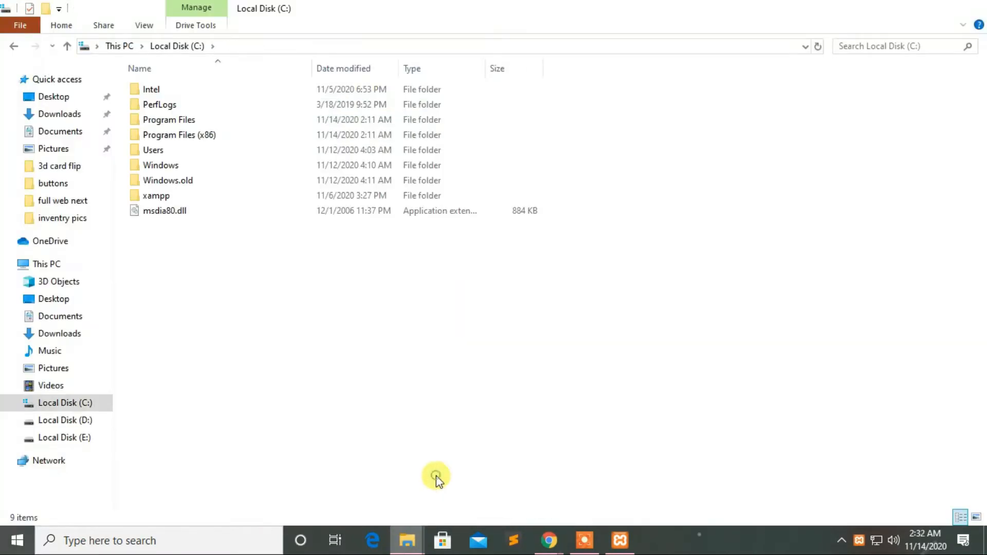
pyautogui.doubleClick(161, 195)
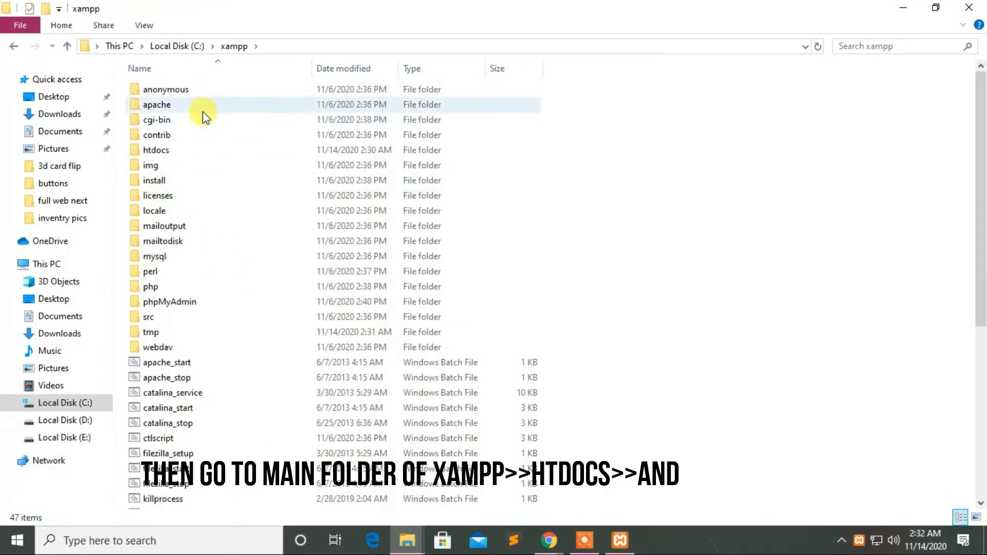
pyautogui.doubleClick(183, 153)
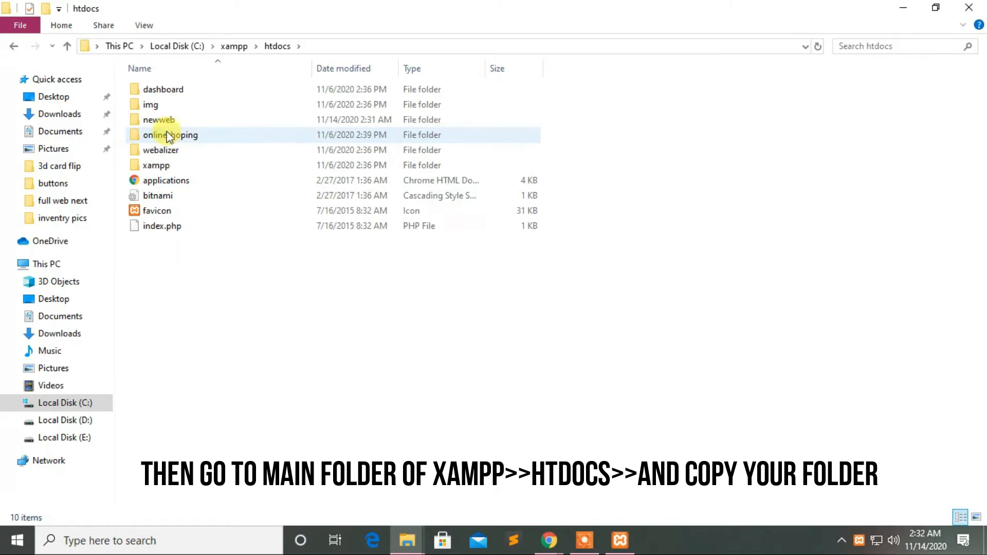
pyautogui.click(162, 121)
pyautogui.press('F2')
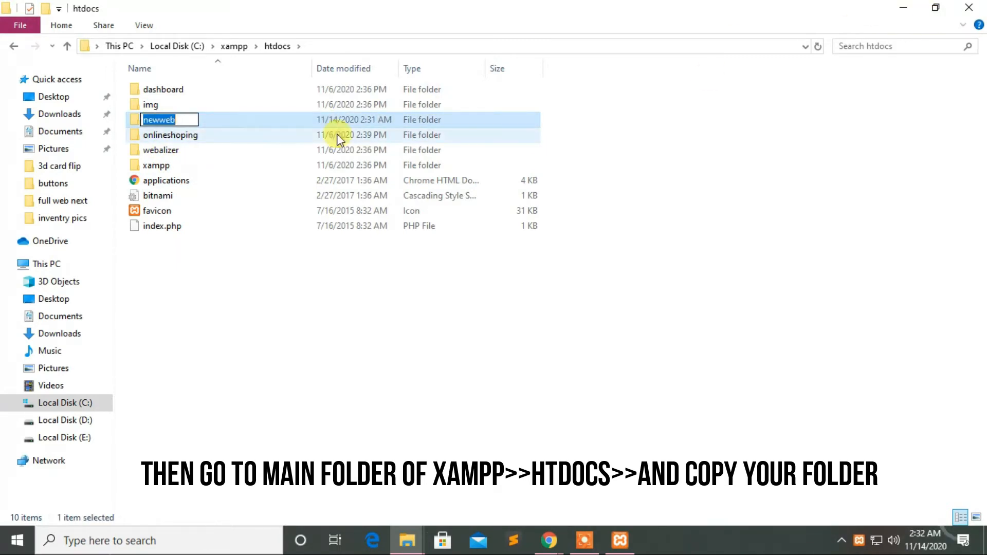
pyautogui.rightClick(161, 122)
pyautogui.click(200, 170)
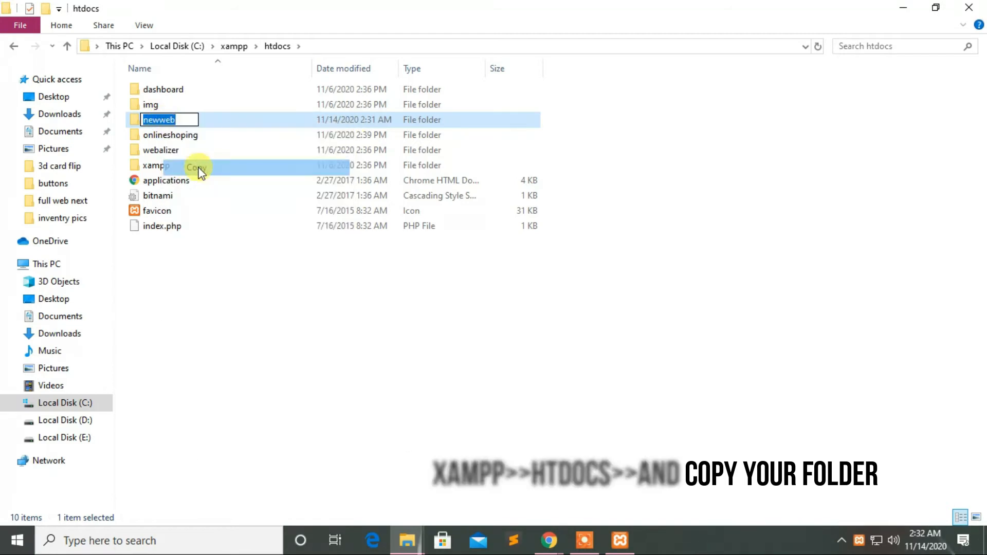
pyautogui.click(969, 7)
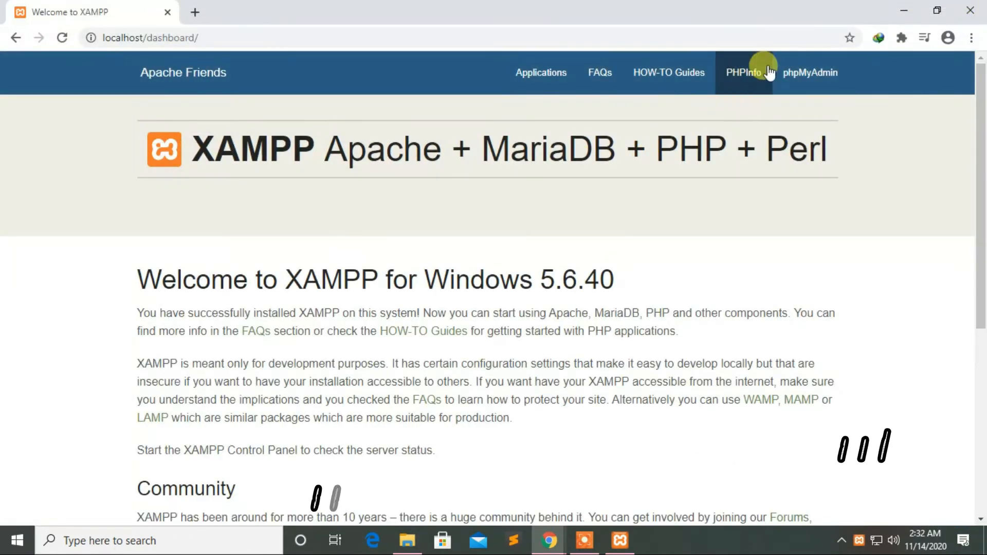
# Open phpMyAdmin and create a new database named newweb with the collation option set to Collation
pyautogui.click(809, 71)
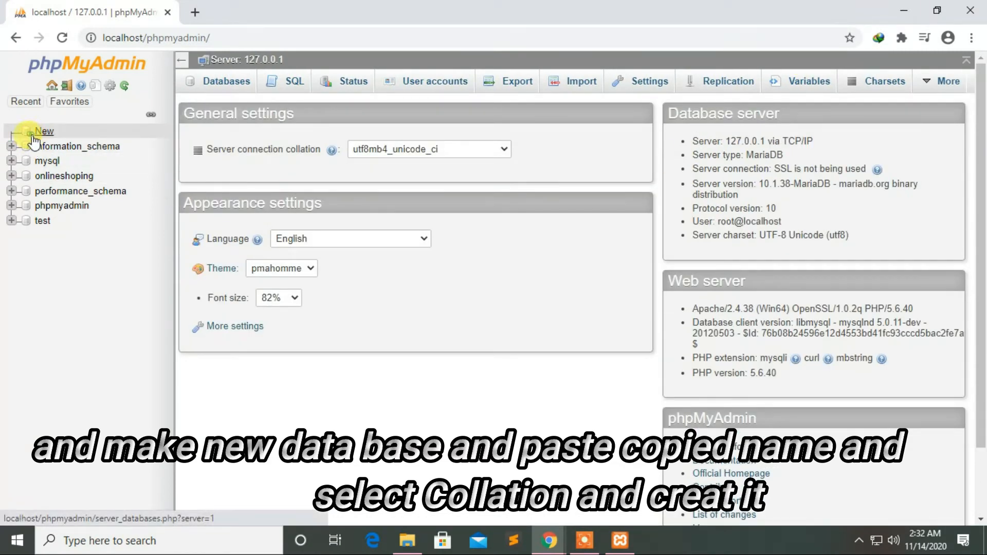
pyautogui.click(43, 132)
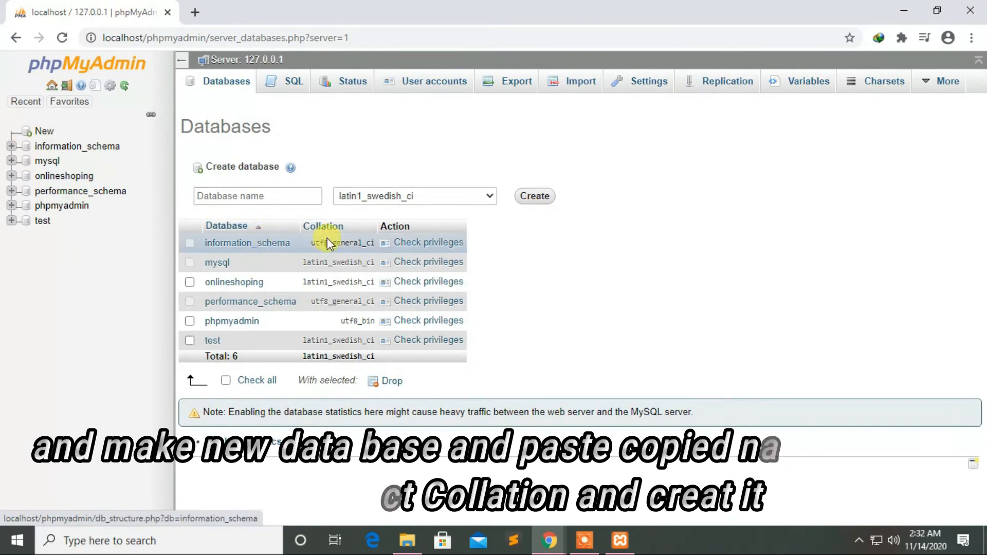
pyautogui.click(489, 200)
pyautogui.moveTo(489, 279); pyautogui.dragTo(489, 212)
pyautogui.click(408, 208)
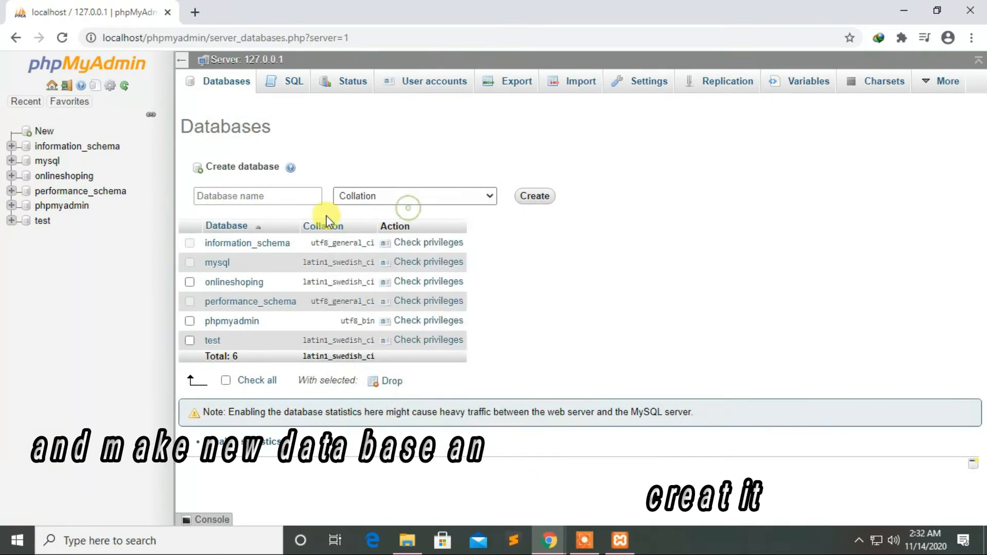
pyautogui.click(271, 195)
pyautogui.write('newweb')
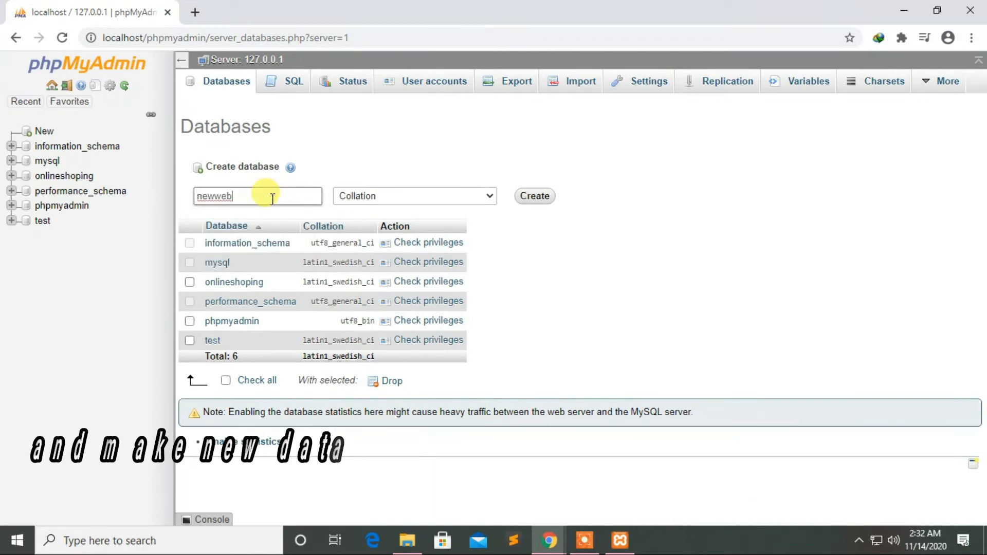
pyautogui.click(534, 197)
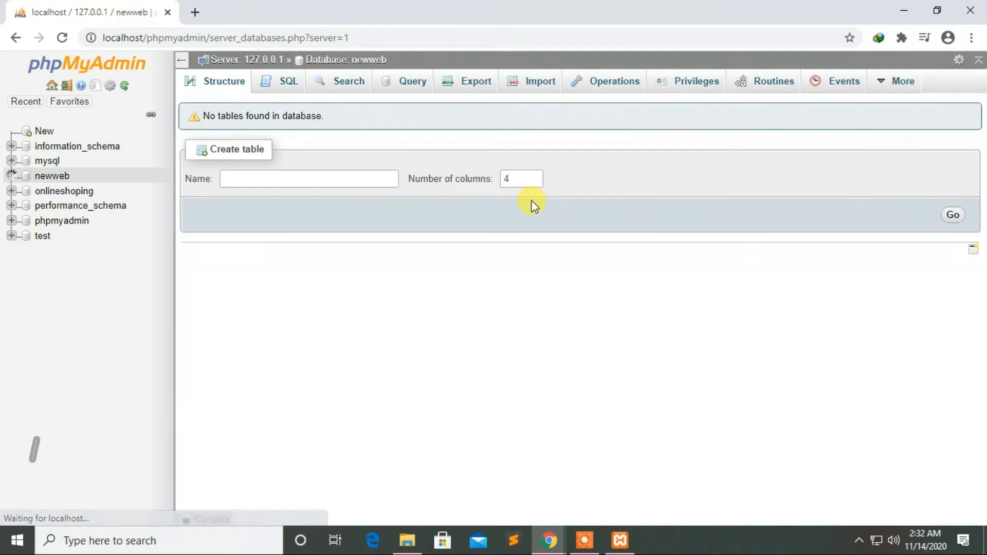
pyautogui.click(904, 19)
pyautogui.click(551, 540)
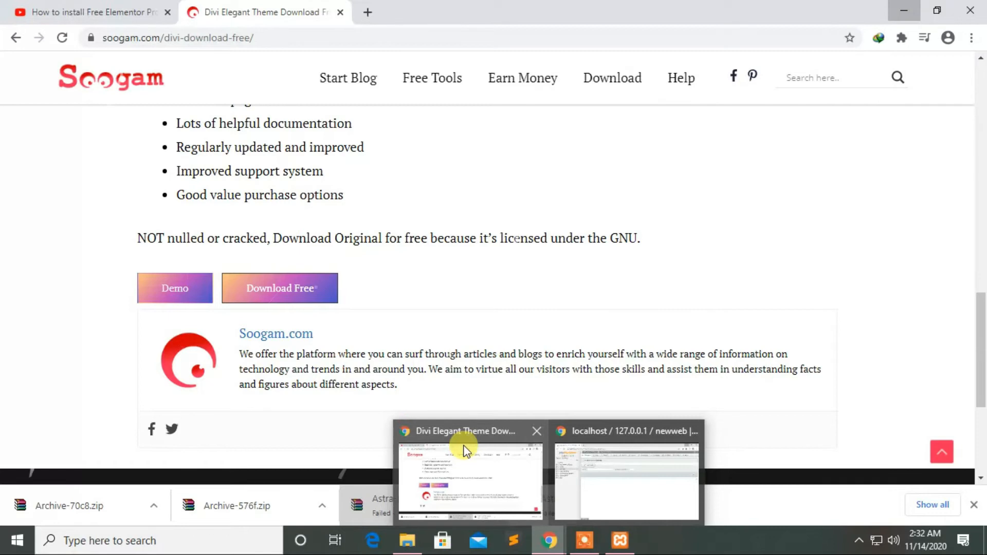
pyautogui.click(562, 448)
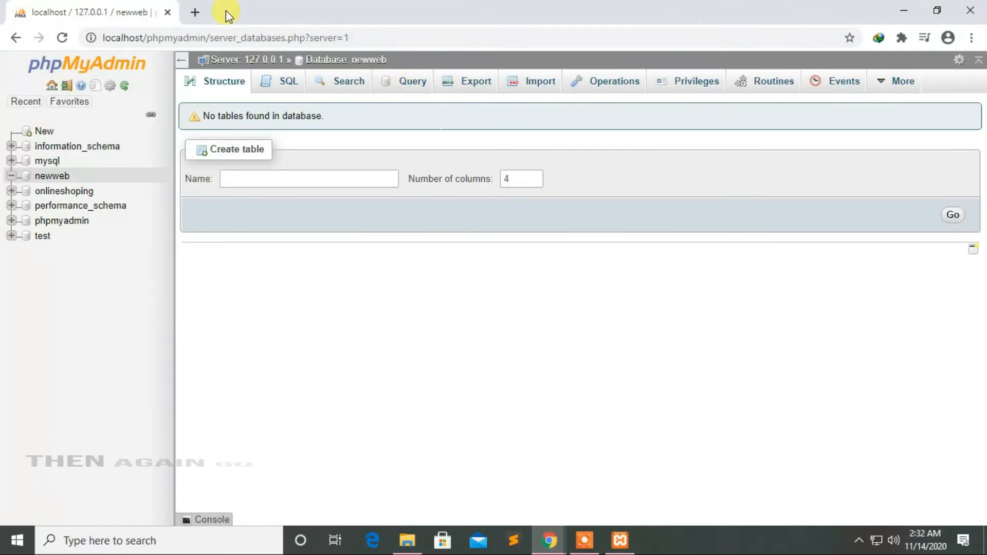
# Replace the phpMyAdmin address with localhost/newweb and load the WordPress setup page
pyautogui.click(396, 36)
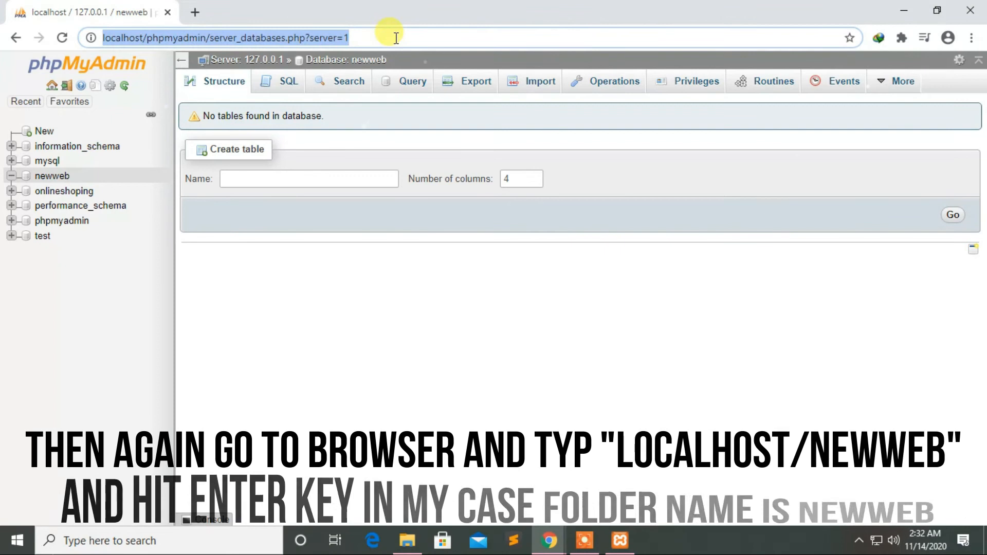
pyautogui.click(396, 38)
pyautogui.press('BackSpace')
pyautogui.press('BackSpace')
pyautogui.press('BackSpace')
pyautogui.press('BackSpace')
pyautogui.press('BackSpace')
pyautogui.press('BackSpace')
pyautogui.press('BackSpace')
pyautogui.press('BackSpace')
pyautogui.press('BackSpace')
pyautogui.press('BackSpace')
pyautogui.press('BackSpace')
pyautogui.press('BackSpace')
pyautogui.press('BackSpace')
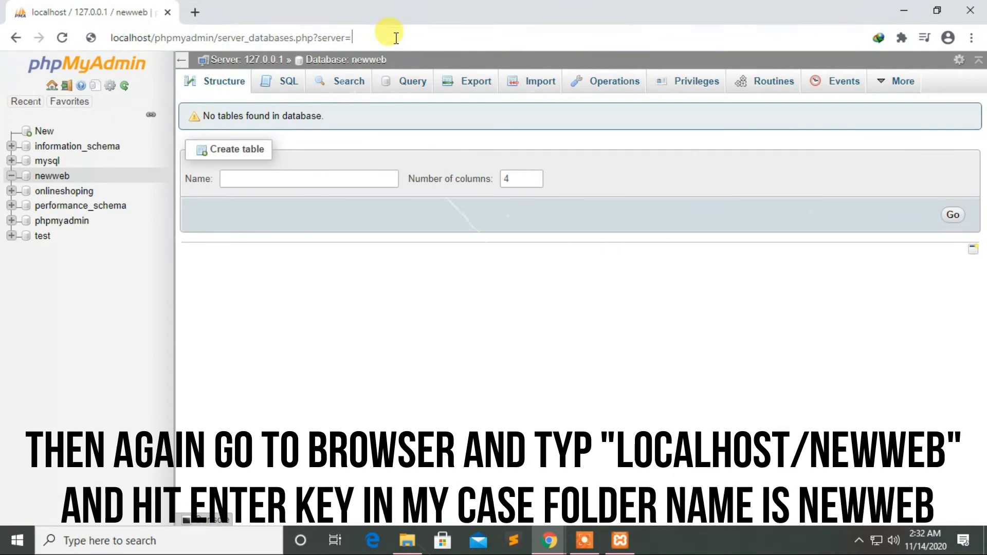
pyautogui.press('BackSpace')
pyautogui.press('BackSpace')
pyautogui.press('BackSpace')
pyautogui.press('BackSpace')
pyautogui.press('BackSpace')
pyautogui.press('BackSpace')
pyautogui.press('BackSpace')
pyautogui.press('BackSpace')
pyautogui.press('BackSpace')
pyautogui.press('BackSpace')
pyautogui.press('BackSpace')
pyautogui.press('BackSpace')
pyautogui.press('BackSpace')
pyautogui.press('BackSpace')
pyautogui.press('BackSpace')
pyautogui.press('BackSpace')
pyautogui.press('BackSpace')
pyautogui.press('BackSpace')
pyautogui.press('BackSpace')
pyautogui.press('BackSpace')
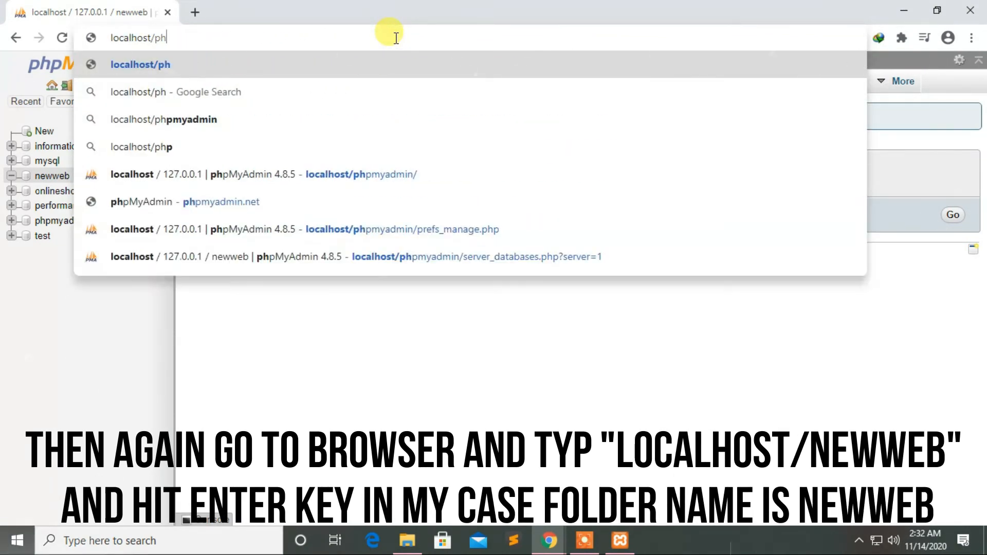
pyautogui.write('newweb')
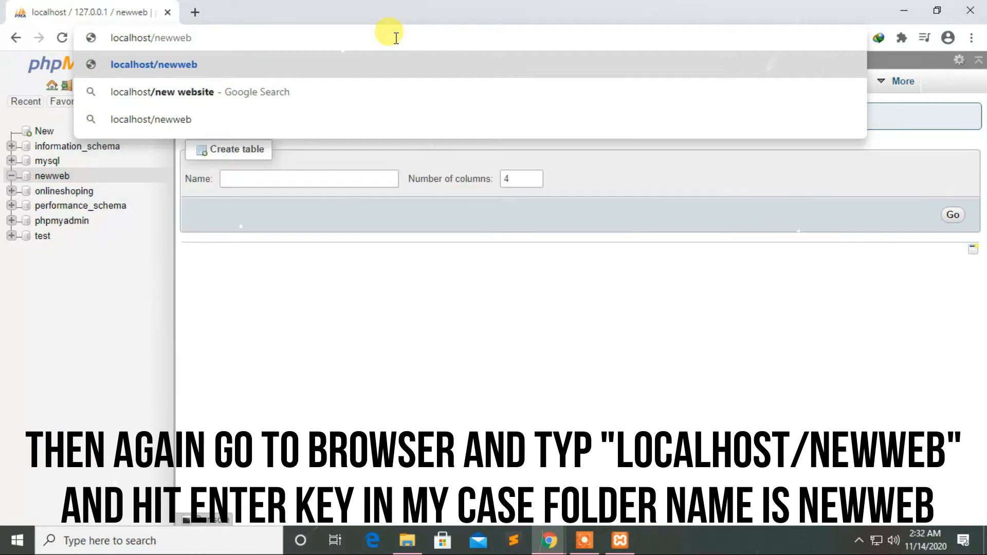
pyautogui.press('Return')
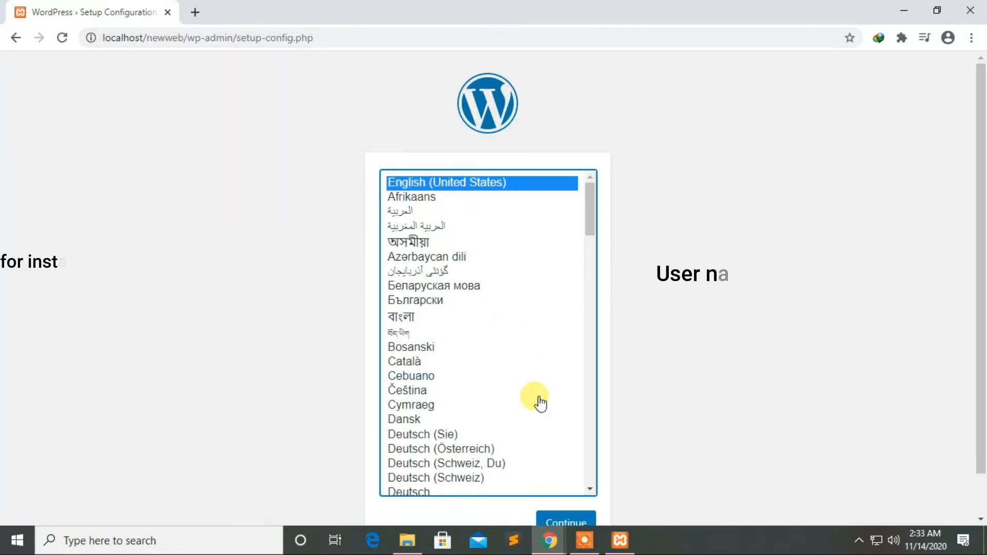
# Configure WordPress in English (United States) with database name newweb, username root and an empty password field, submit, and run the installation
pyautogui.click(579, 521)
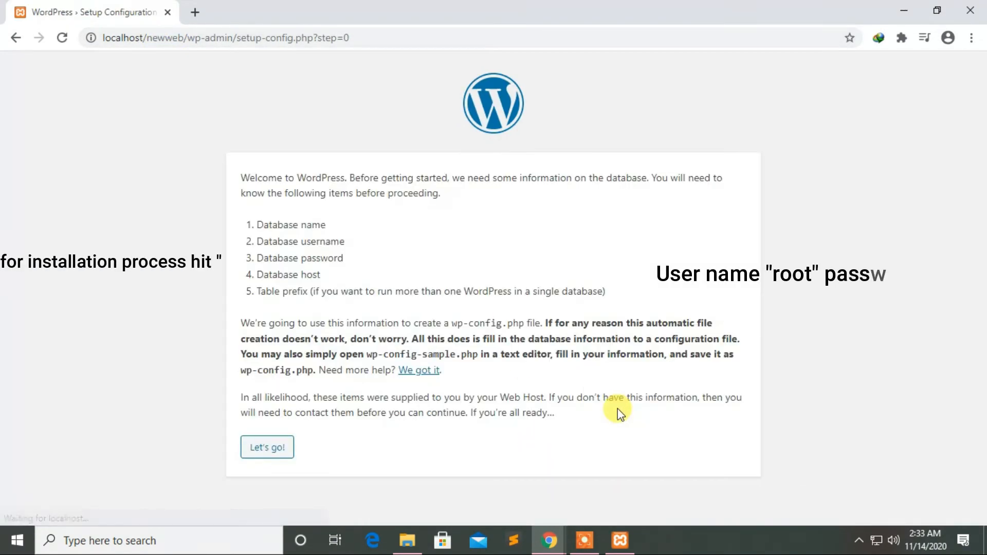
pyautogui.click(270, 452)
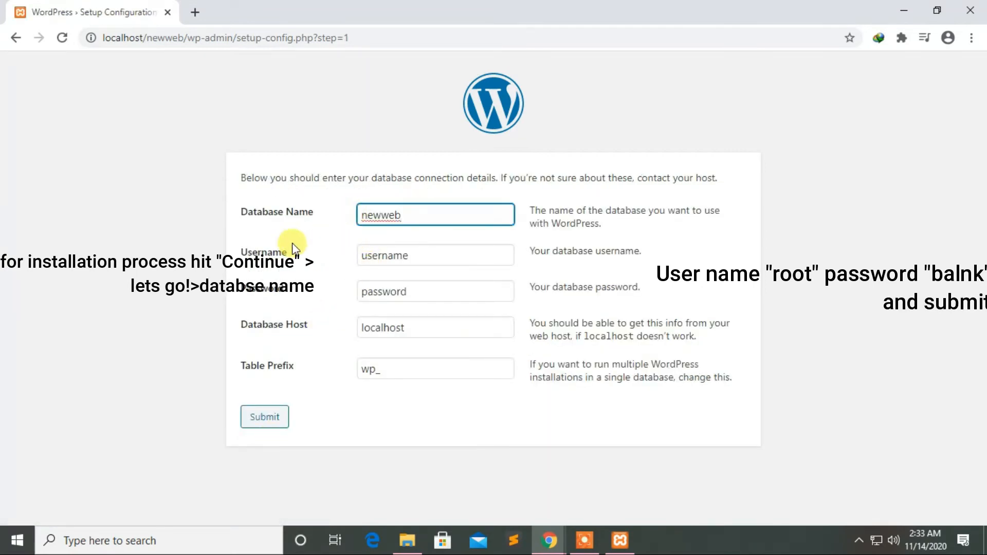
pyautogui.moveTo(421, 255); pyautogui.dragTo(336, 259)
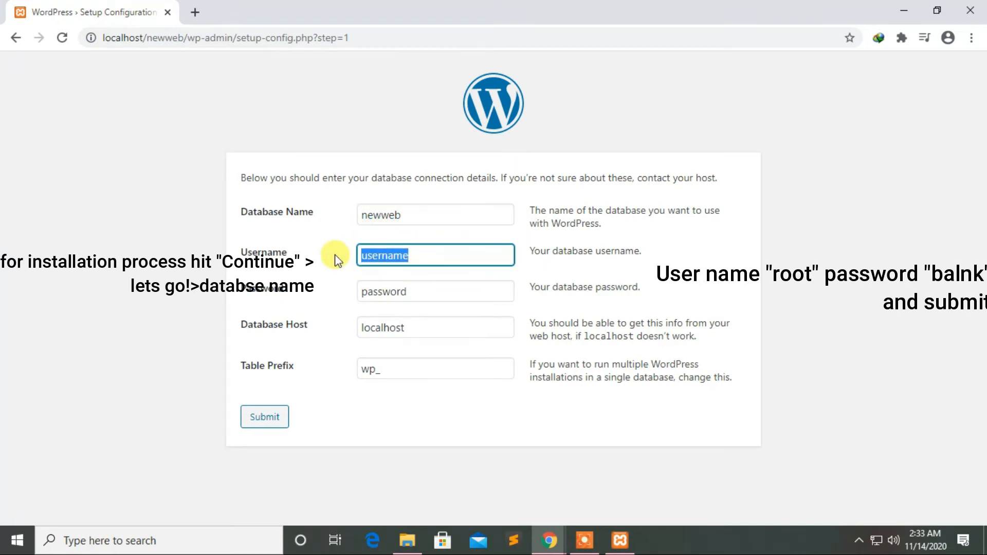
pyautogui.write('root')
pyautogui.press('Tab')
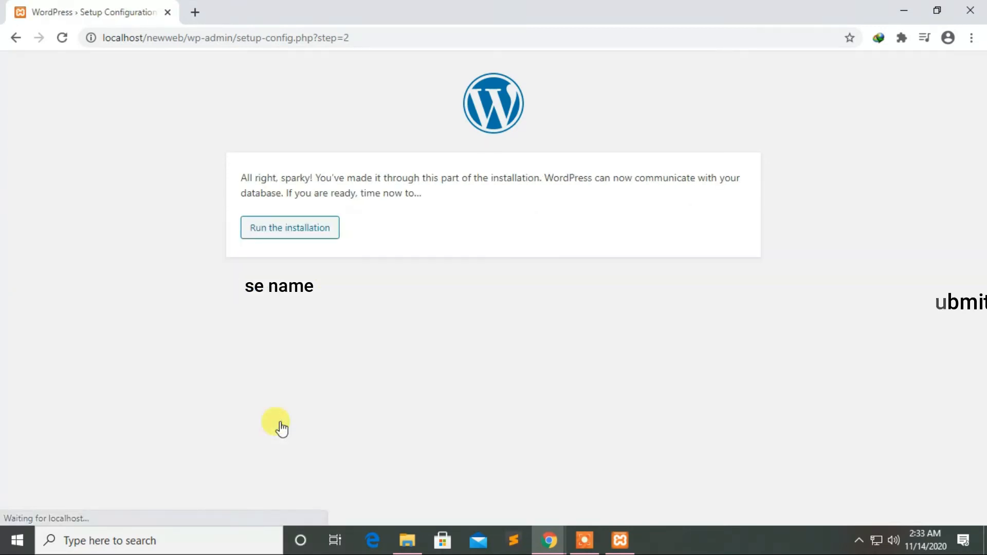
pyautogui.click(297, 239)
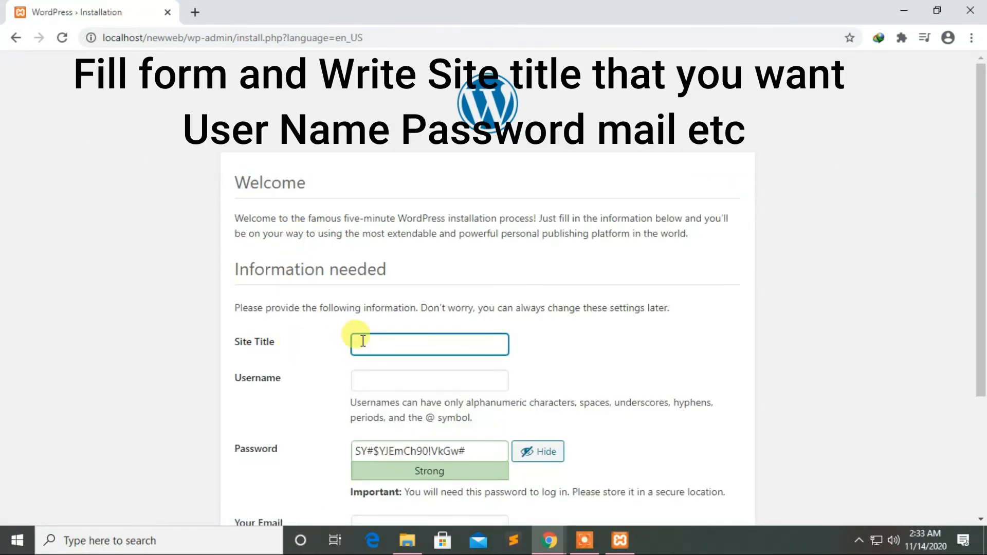
# Set the site title to "Every thing is in your finger tips" and enter the administrator username
pyautogui.write('newweb')
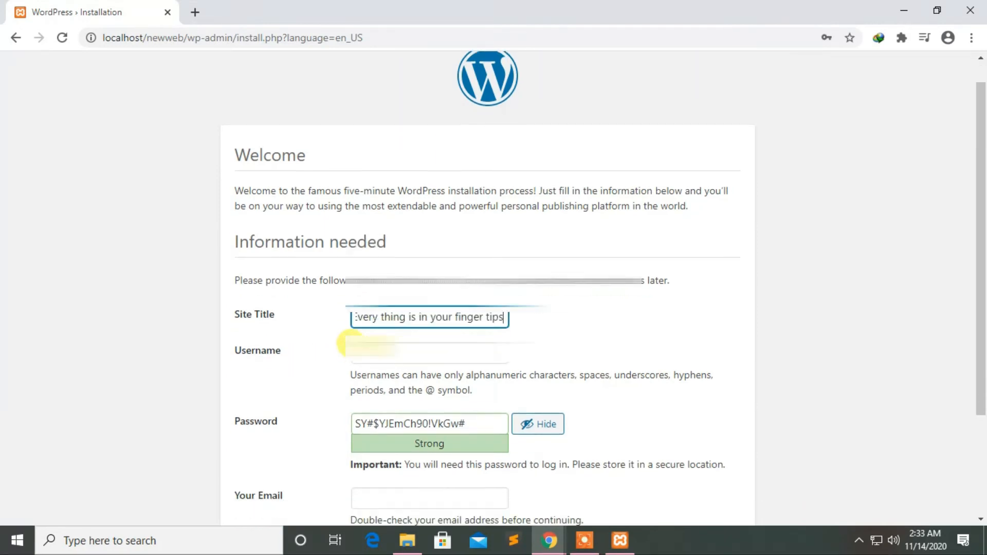
pyautogui.scroll(-1, 350, 342)
pyautogui.click(370, 360)
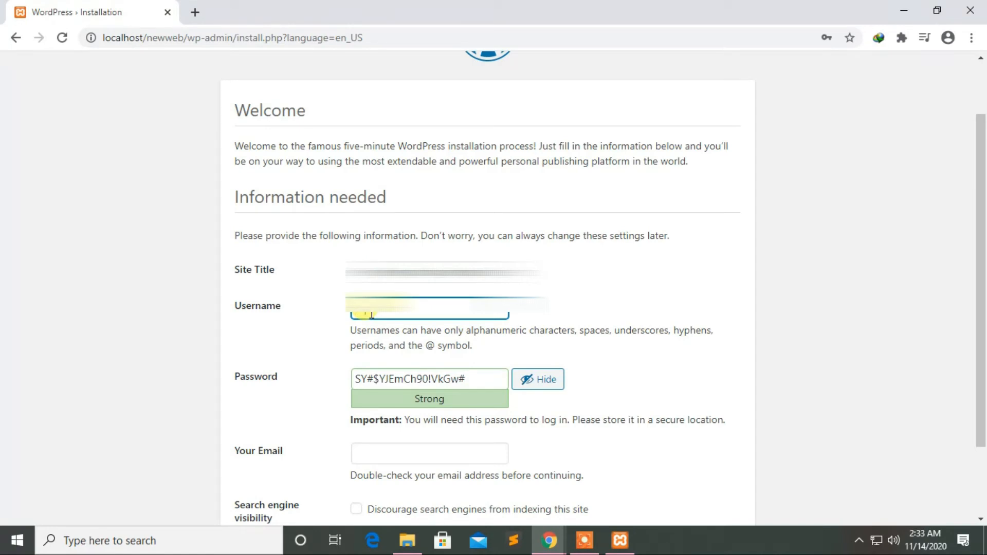
pyautogui.write('the')
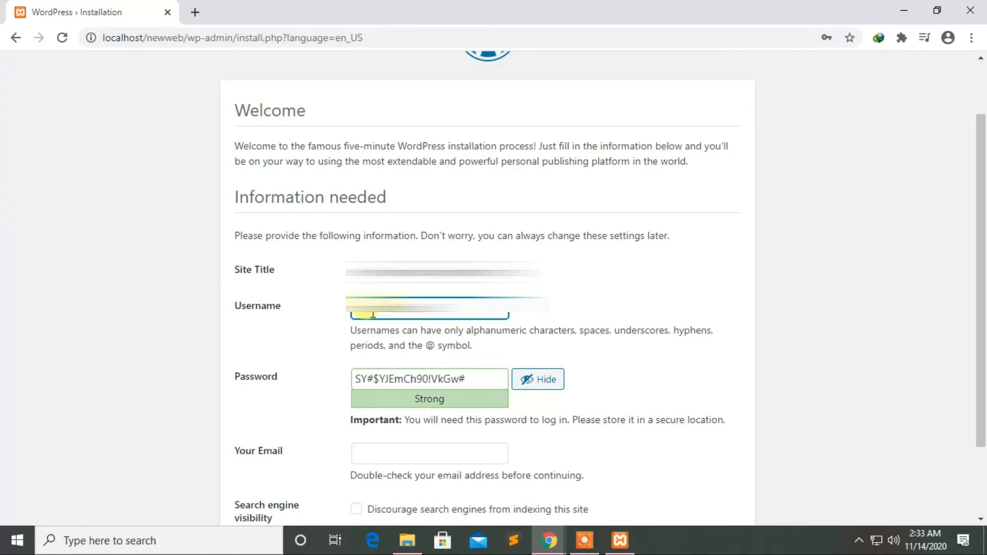
# Replace the generated password with a custom strong password for the administrator account
pyautogui.scroll(-2, 372, 315)
pyautogui.press('Tab')
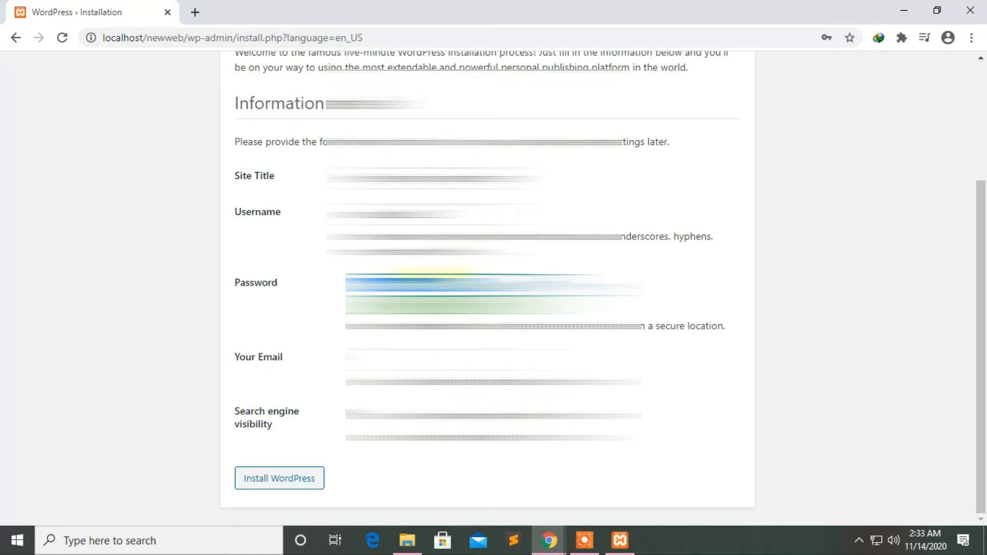
pyautogui.write('a')
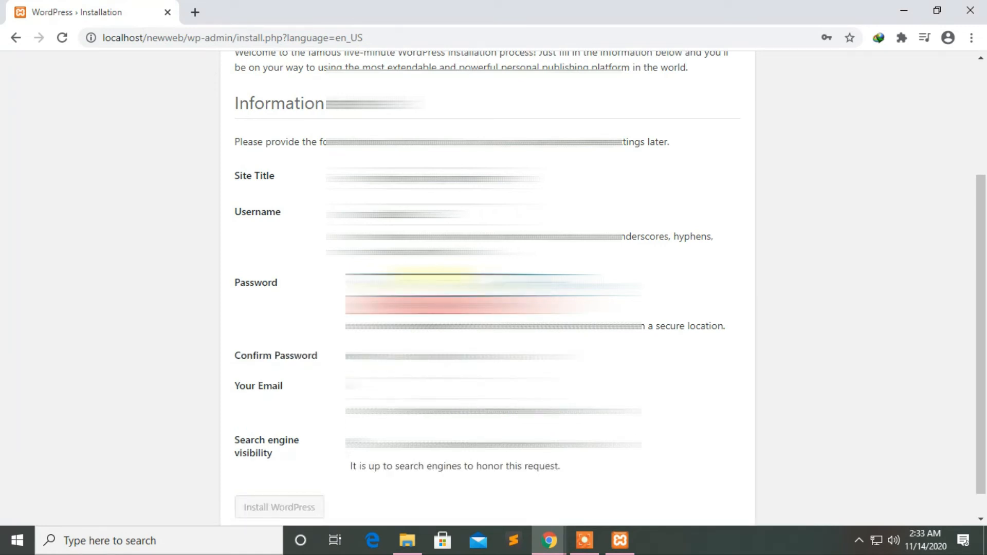
pyautogui.write('a')
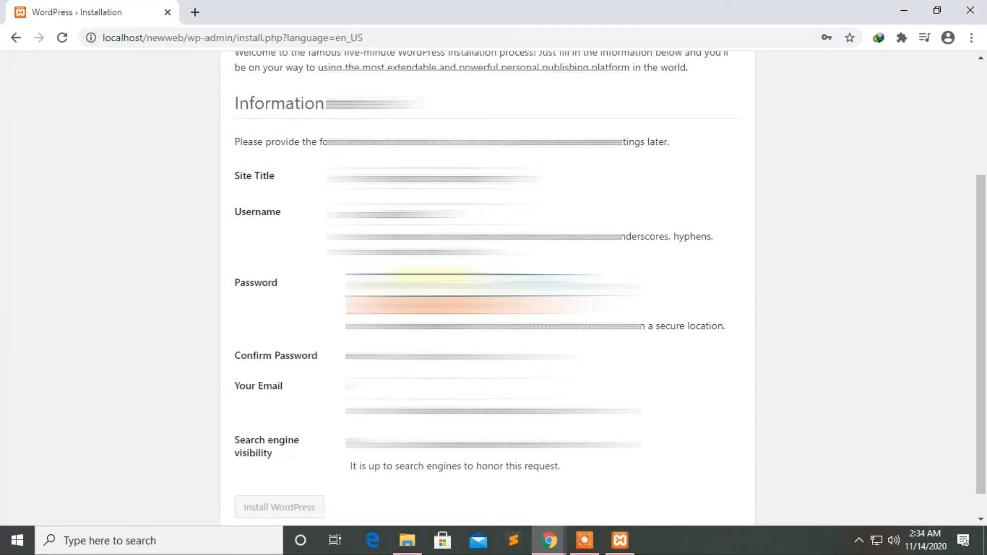
pyautogui.write('aa')
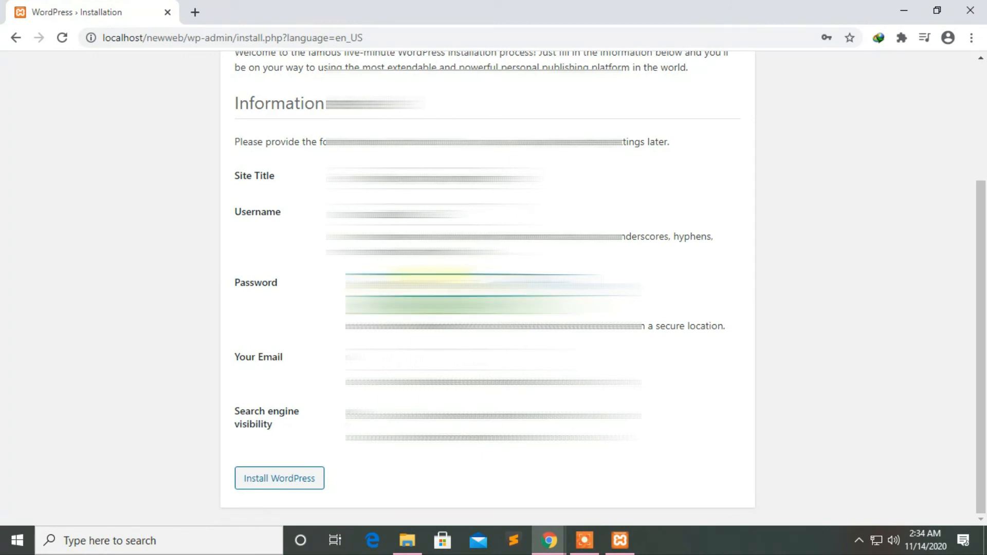
# Fill in the administrator's e-mail address and install WordPress
pyautogui.click(389, 359)
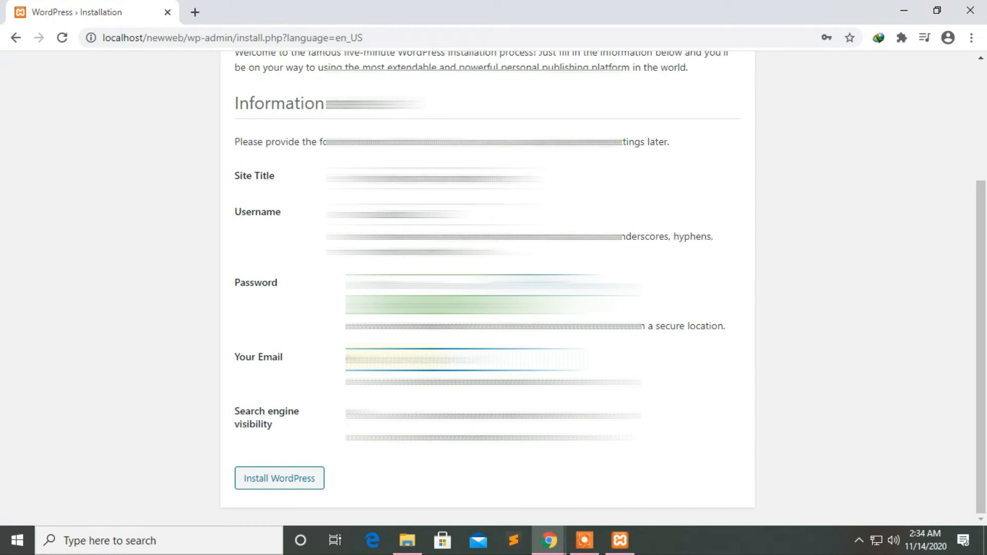
pyautogui.write('com')
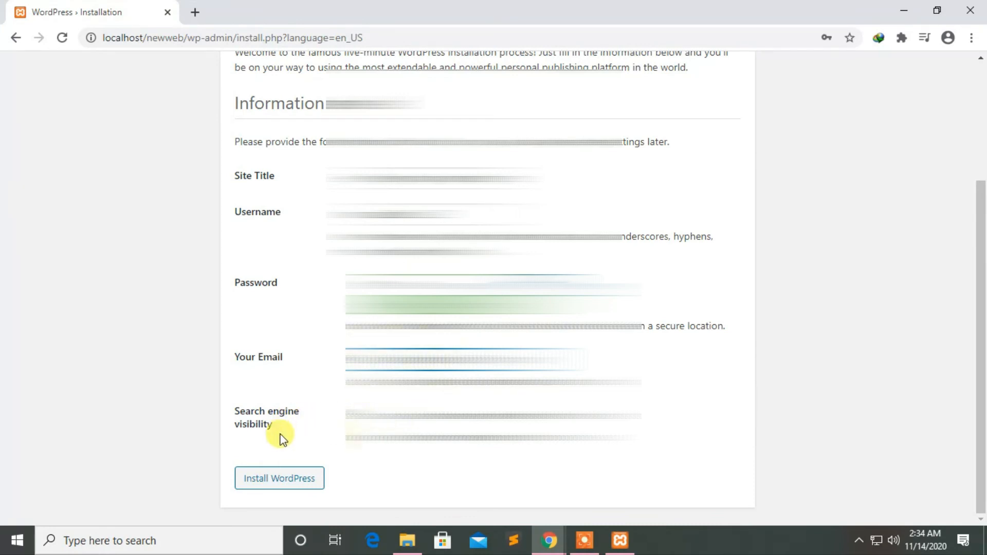
pyautogui.click(285, 479)
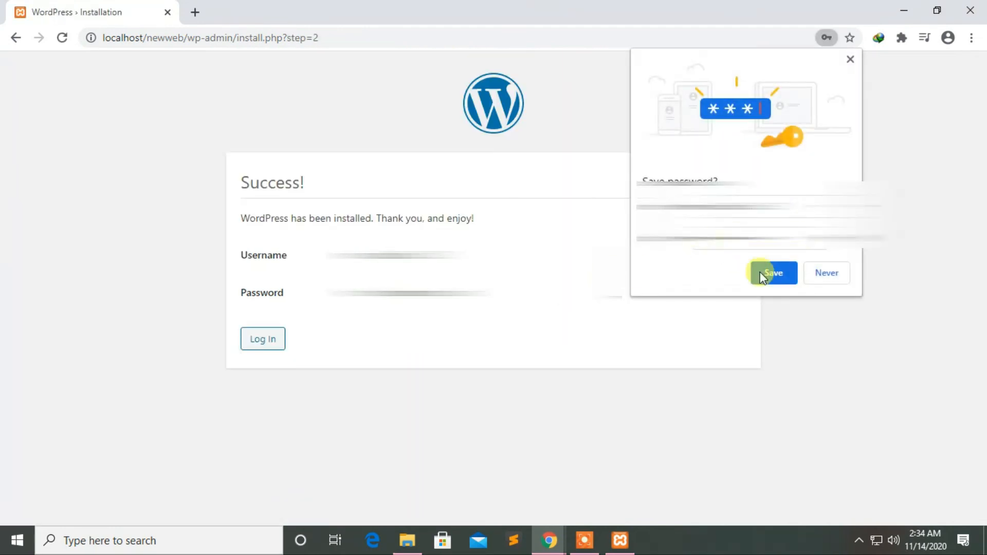
# Save the new account's password in the browser and log in to WordPress with the filled-in credentials
pyautogui.click(774, 276)
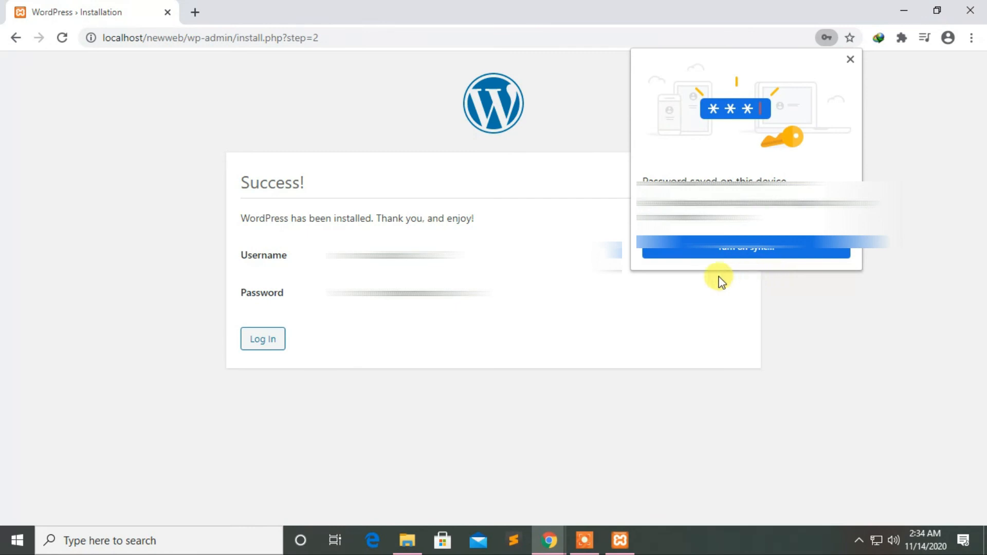
pyautogui.click(274, 346)
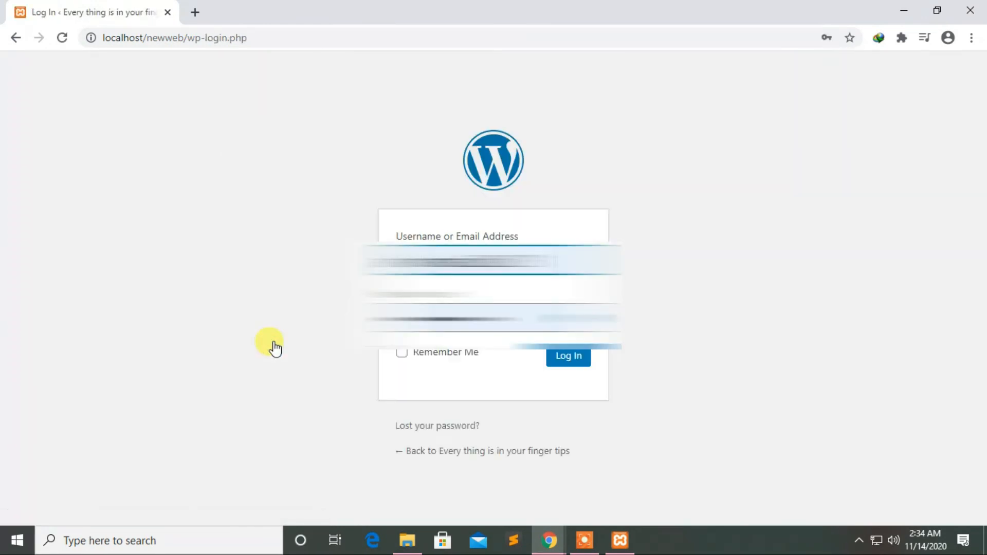
pyautogui.click(573, 359)
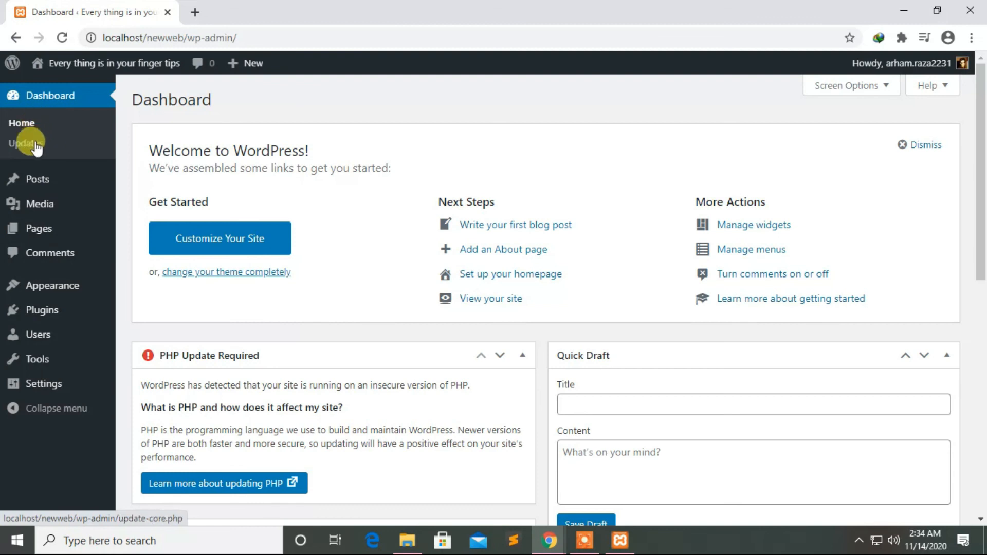
# Look through the Plugins and Posts pages of the new site and return to the Dashboard
pyautogui.click(38, 312)
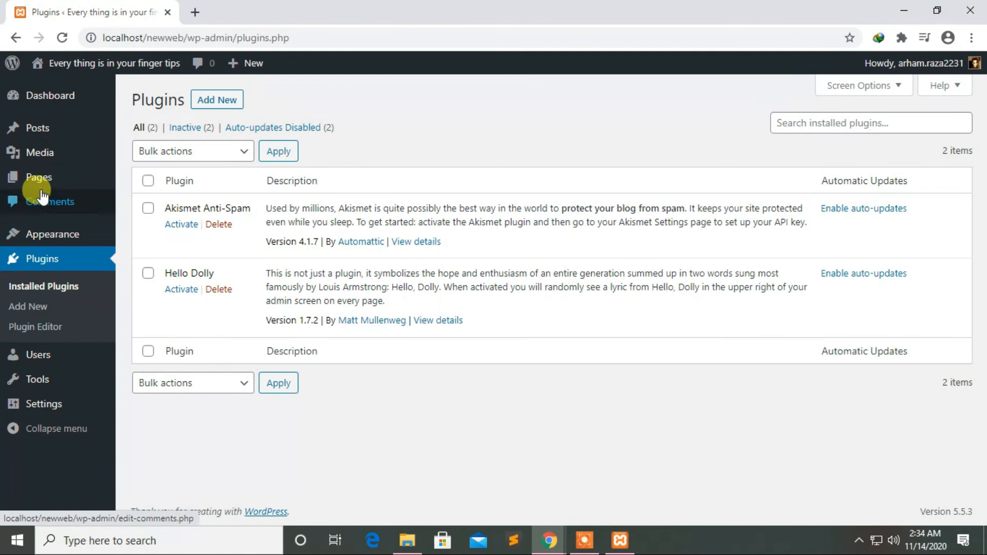
pyautogui.click(40, 129)
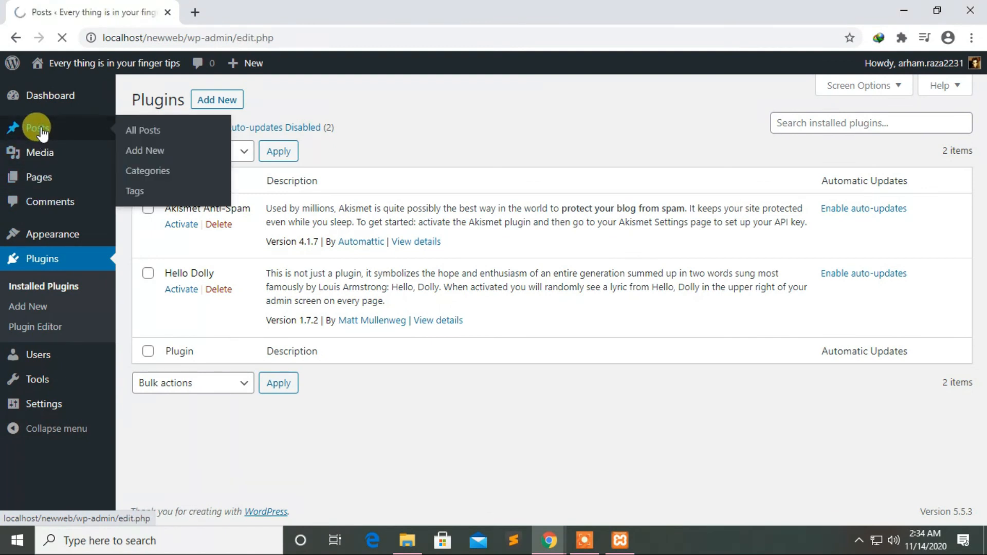
pyautogui.moveTo(37, 96)
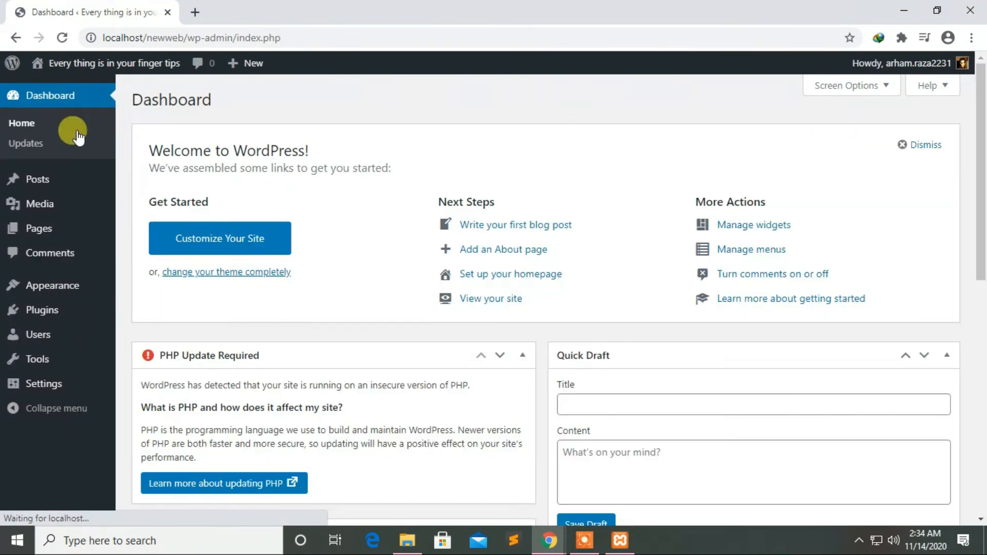